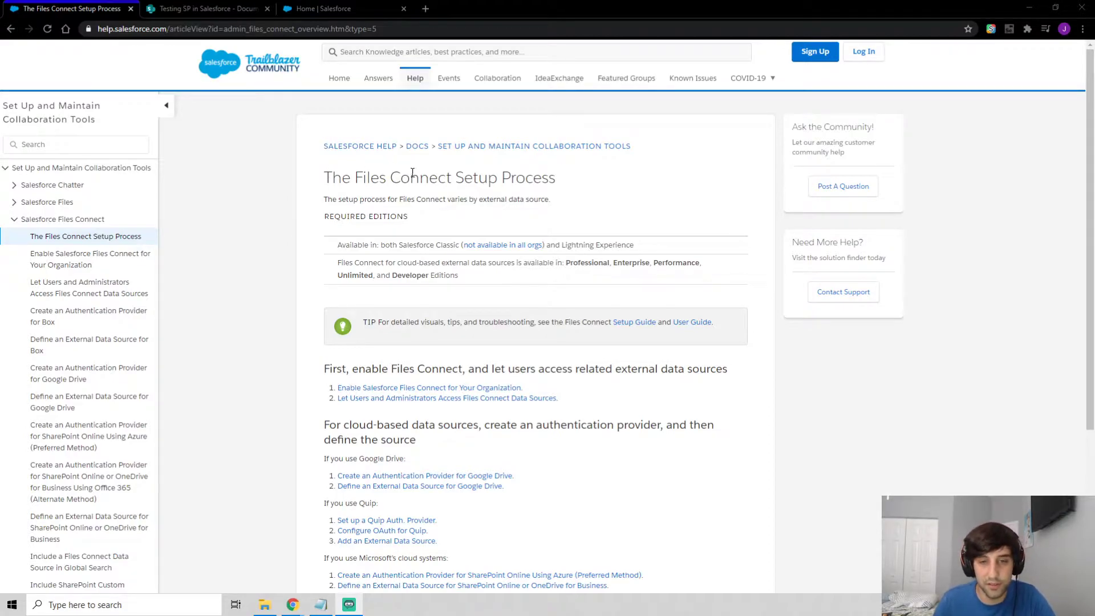
- Review the Files Connect Setup Process article, including the section on including external data in global search
{"action": "scroll", "coordinate": [424, 274], "scroll_direction": "down", "scroll_amount": 2}
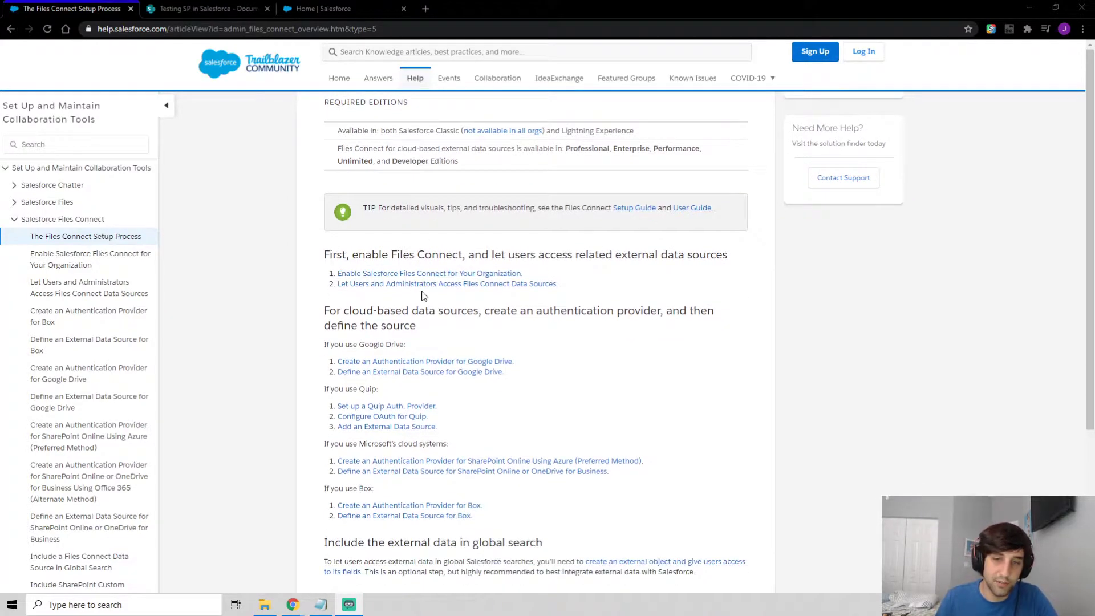
{"action": "scroll", "coordinate": [423, 294], "scroll_direction": "down", "scroll_amount": 2}
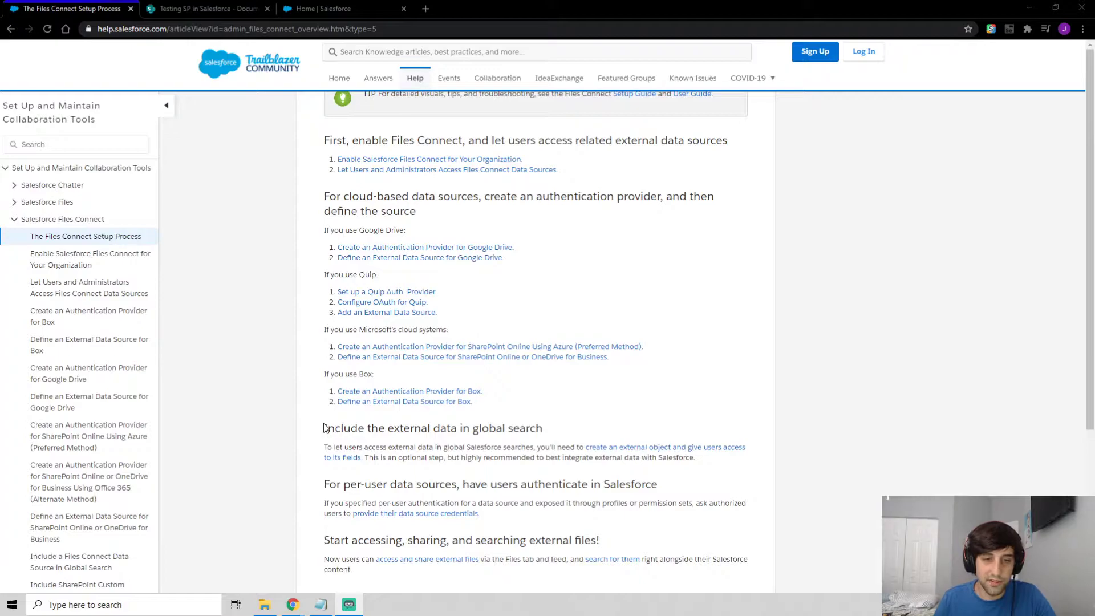
{"action": "left_click_drag", "start_coordinate": [326, 429], "coordinate": [547, 429]}
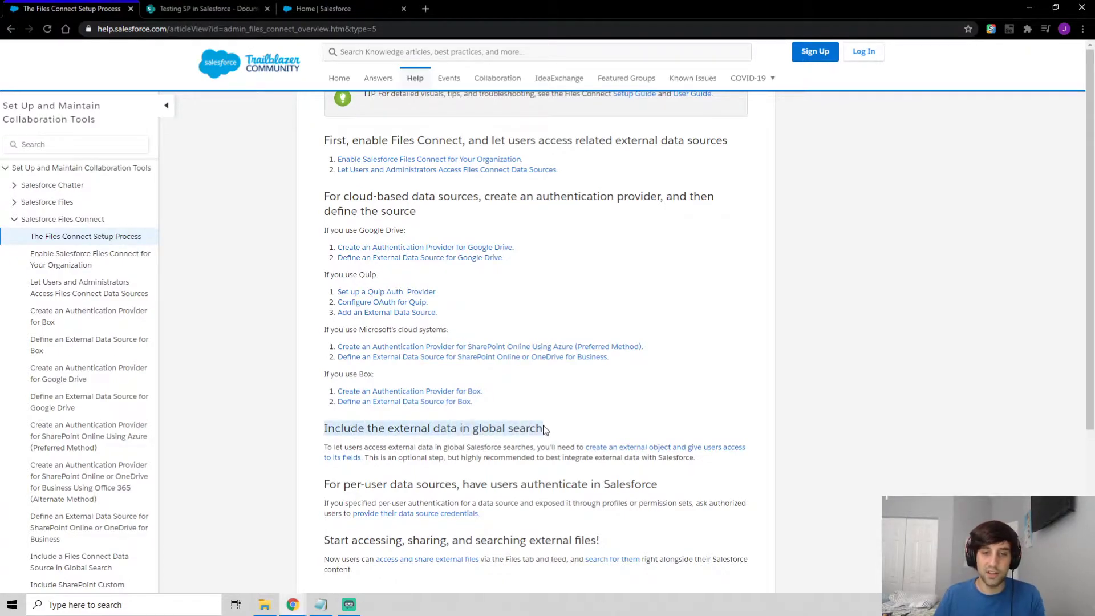
{"action": "left_click", "coordinate": [523, 428]}
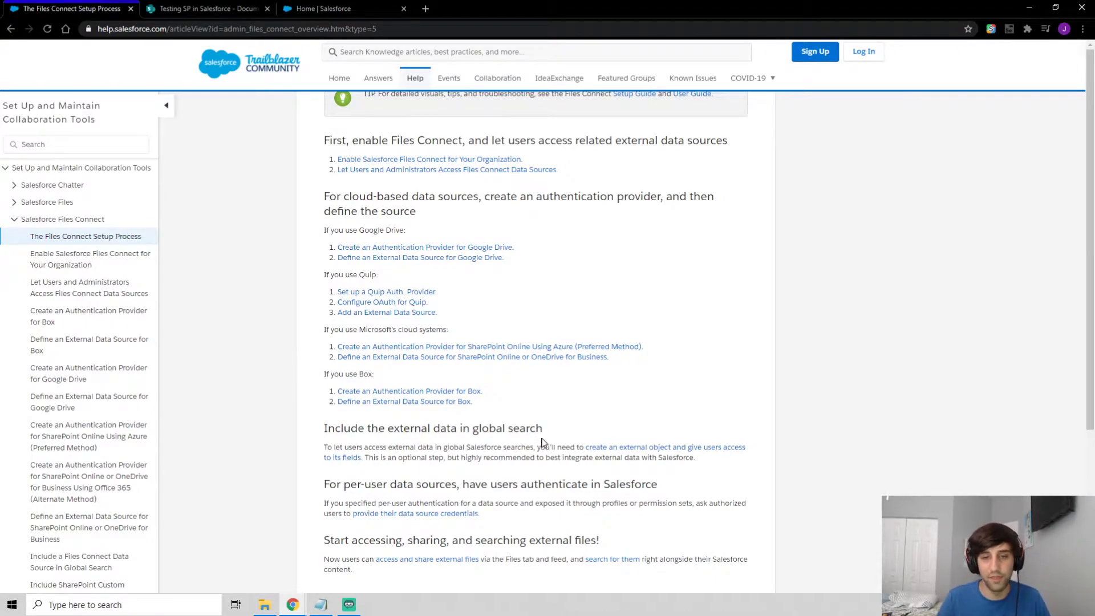
{"action": "left_click_drag", "start_coordinate": [542, 430], "coordinate": [425, 423]}
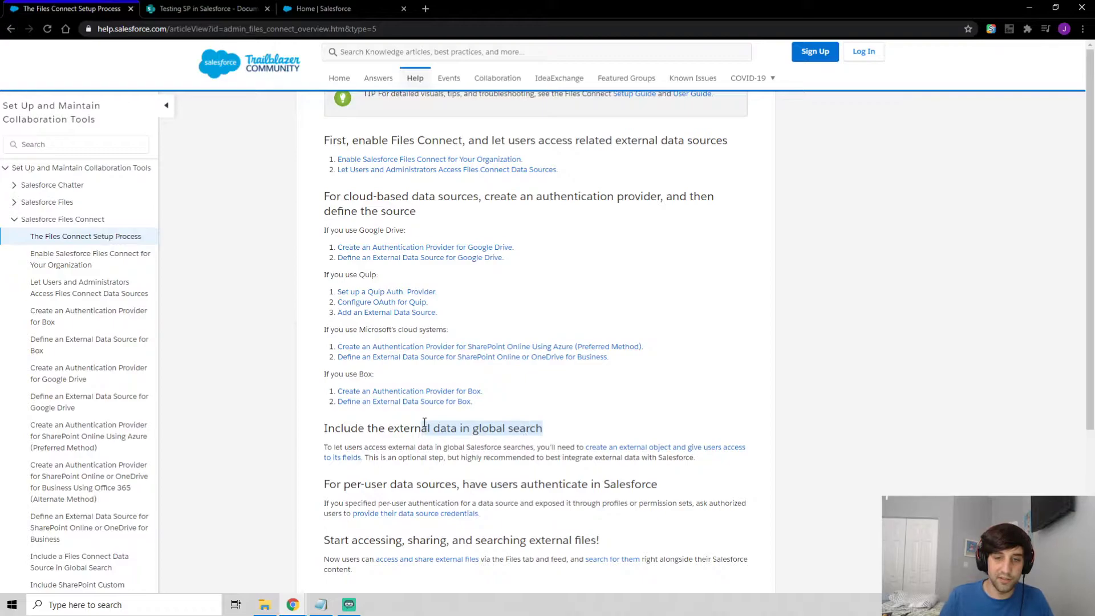
{"action": "left_click", "coordinate": [473, 424]}
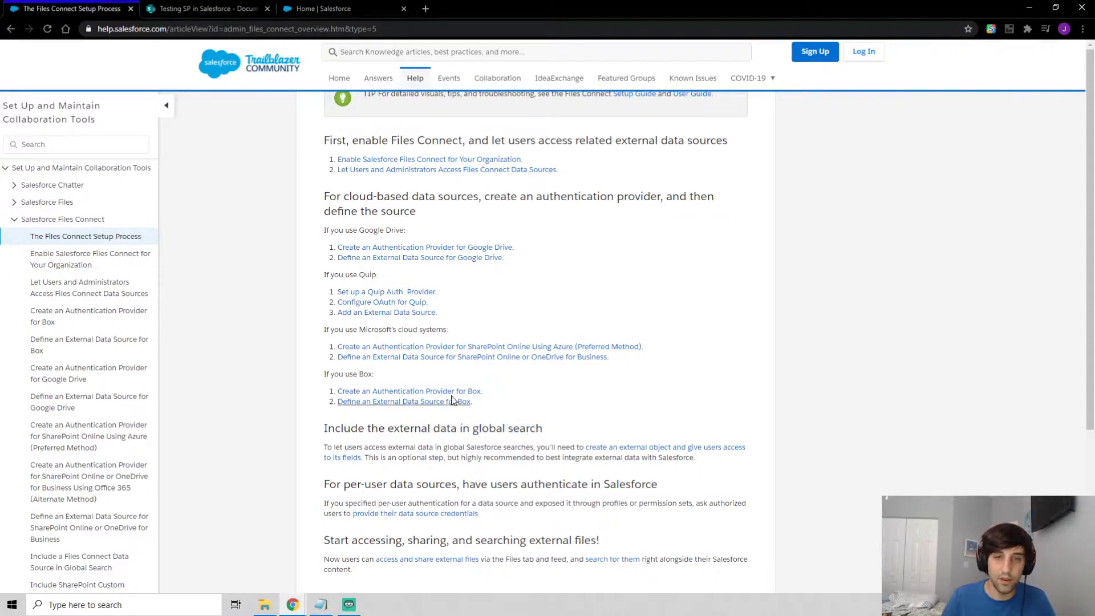
{"action": "scroll", "coordinate": [427, 411], "scroll_direction": "up", "scroll_amount": 4}
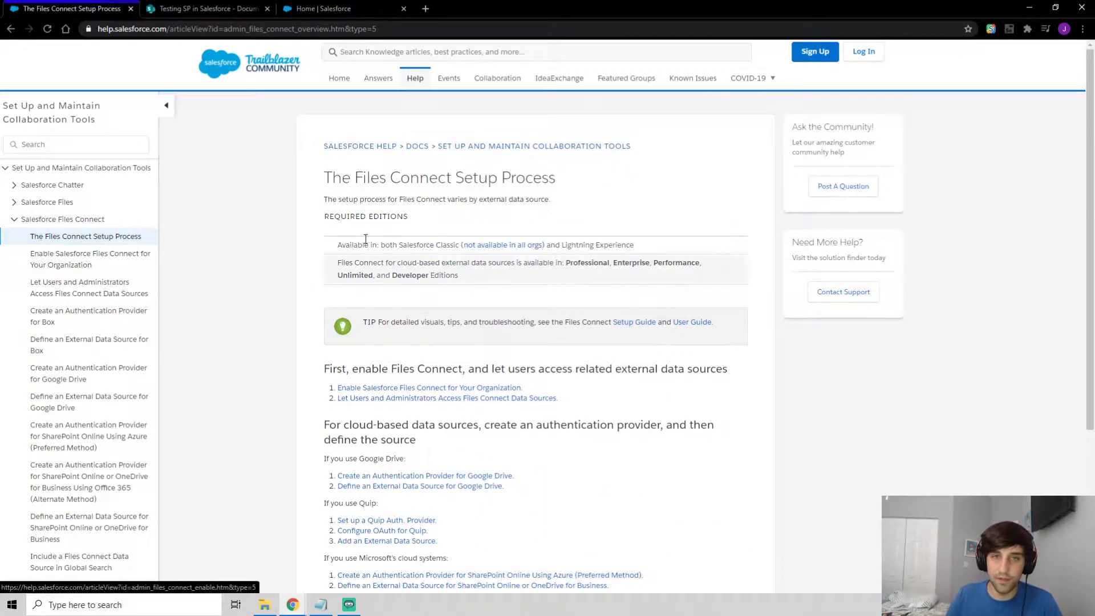
- Switch to the Testing SP in Salesforce document library in SharePoint and try to hide the Microsoft Teams banner for this browser session
{"action": "left_click", "coordinate": [217, 7]}
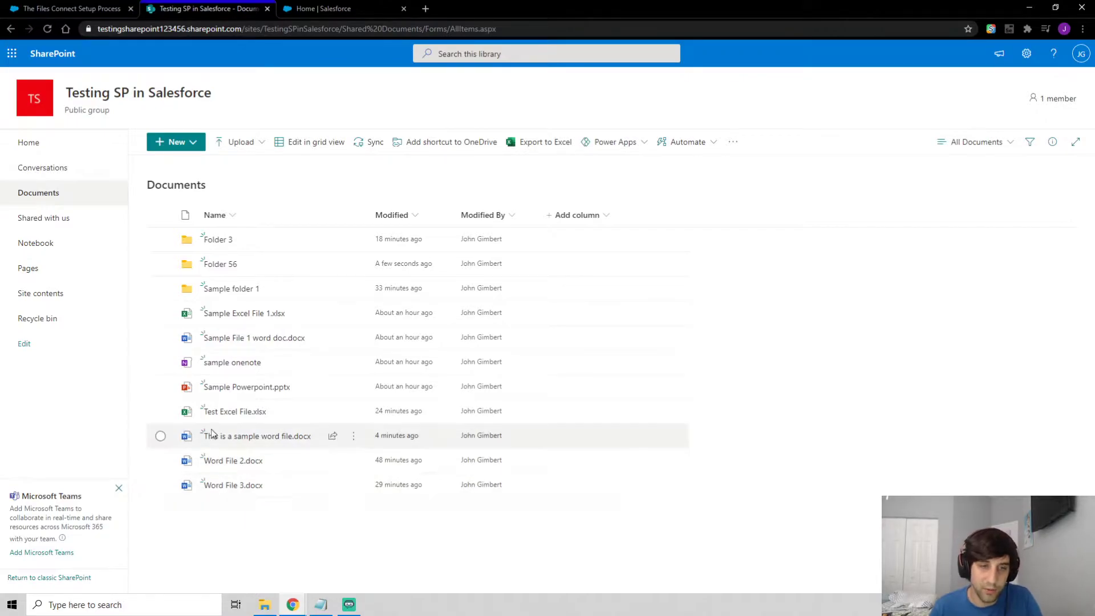
{"action": "left_click", "coordinate": [120, 487]}
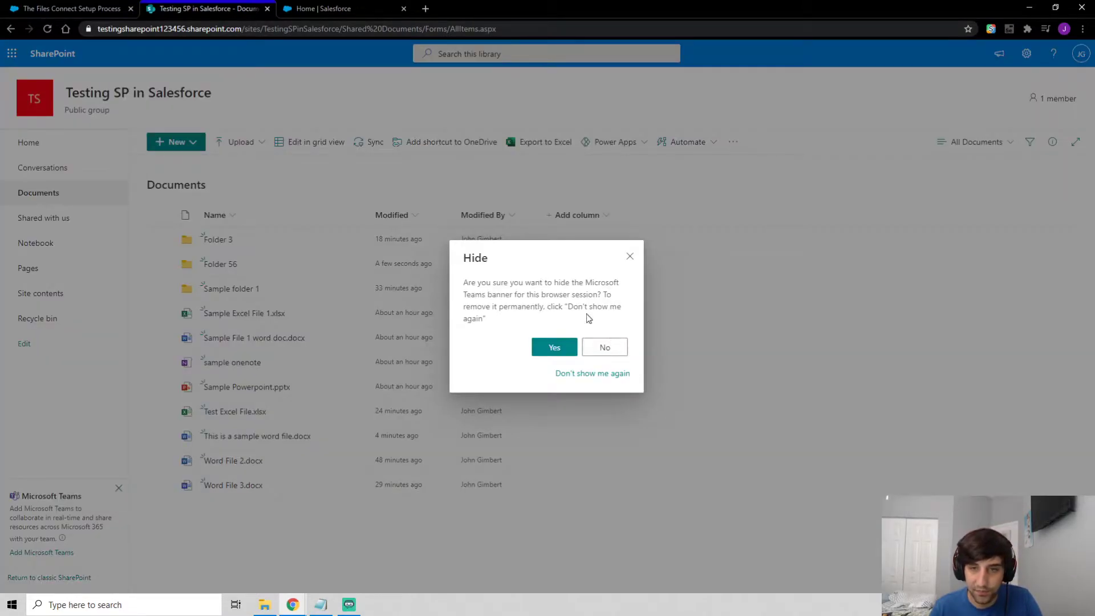
{"action": "left_click", "coordinate": [566, 350]}
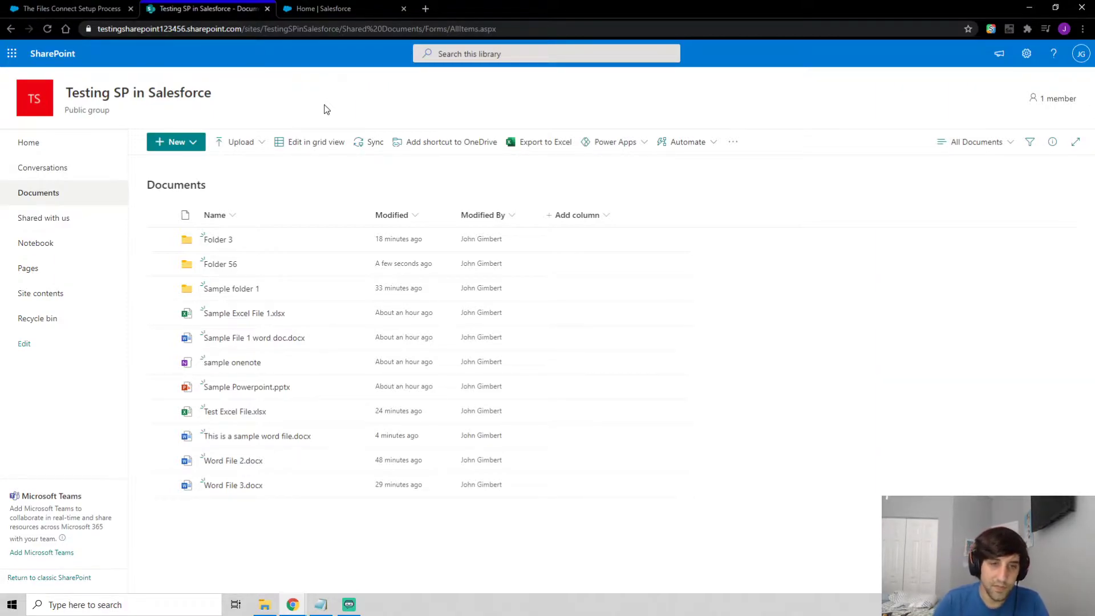
- Switch to Salesforce Files and compare the Documents folder of the Sharepoint for Salesforce connected source with the SharePoint library
{"action": "left_click", "coordinate": [323, 8]}
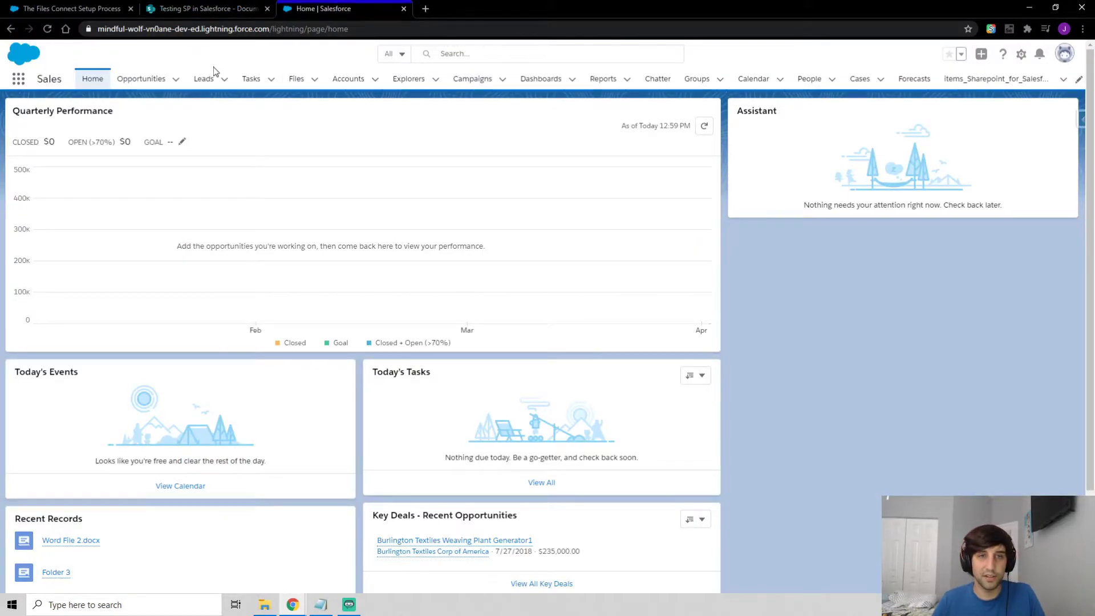
{"action": "left_click", "coordinate": [299, 80]}
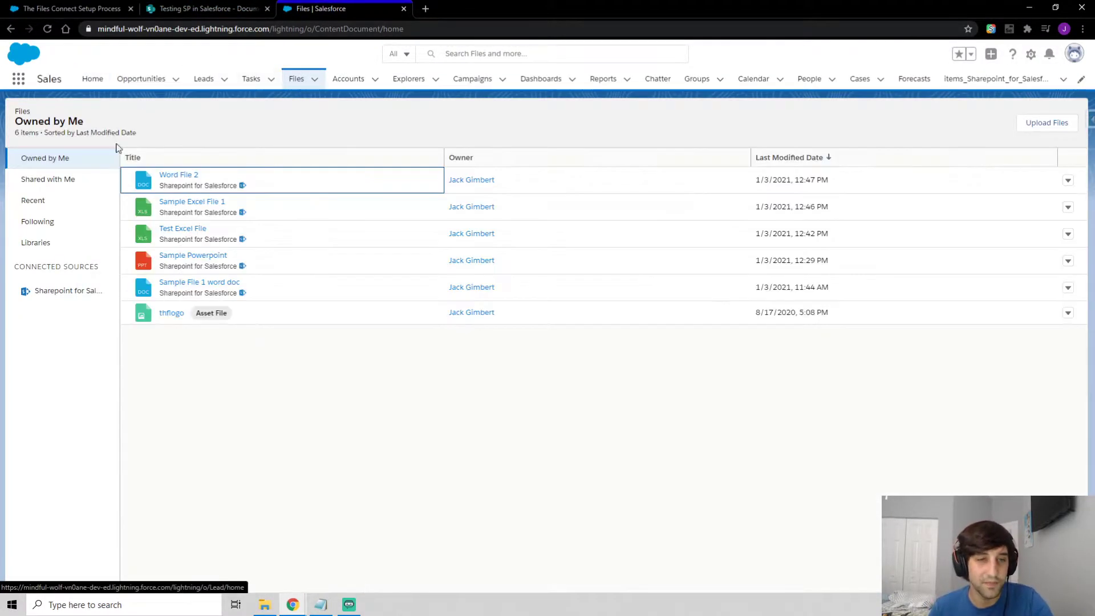
{"action": "left_click_drag", "start_coordinate": [13, 268], "coordinate": [89, 269]}
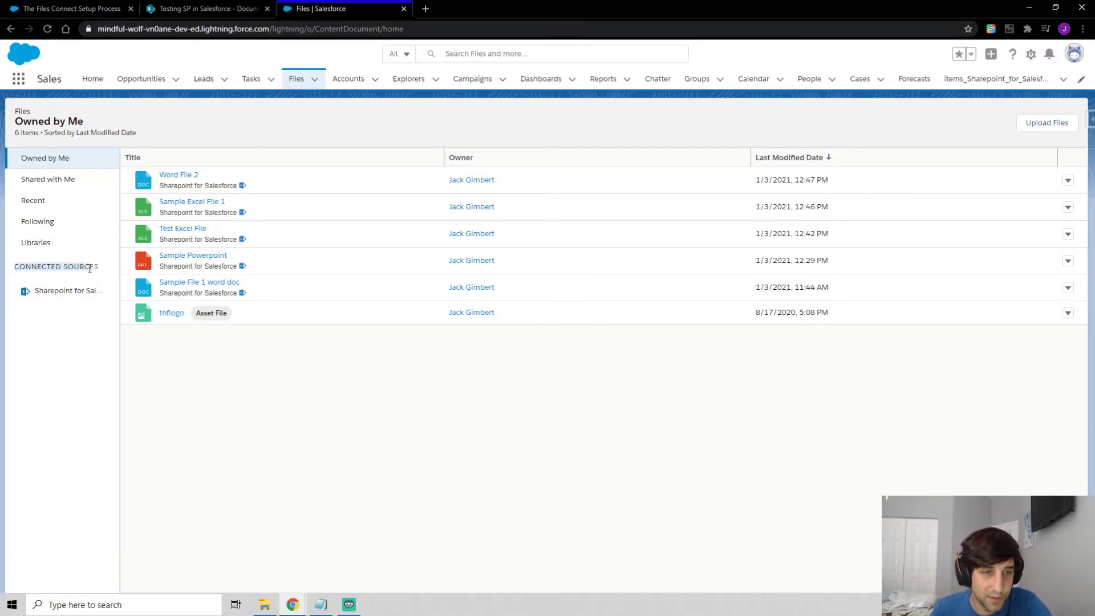
{"action": "left_click", "coordinate": [99, 269]}
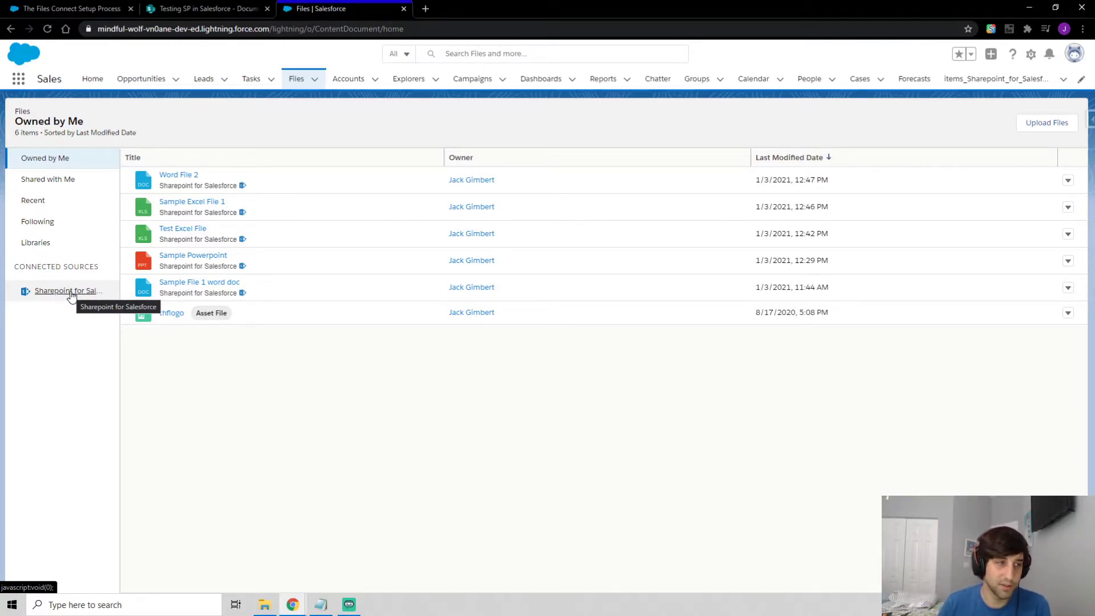
{"action": "left_click", "coordinate": [69, 292]}
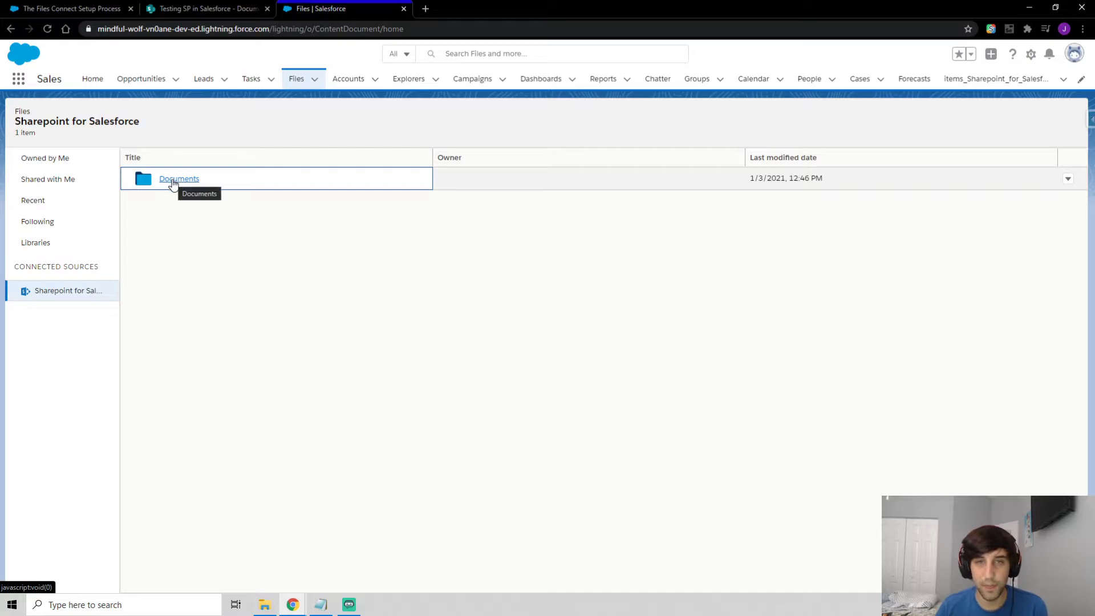
{"action": "left_click", "coordinate": [213, 6]}
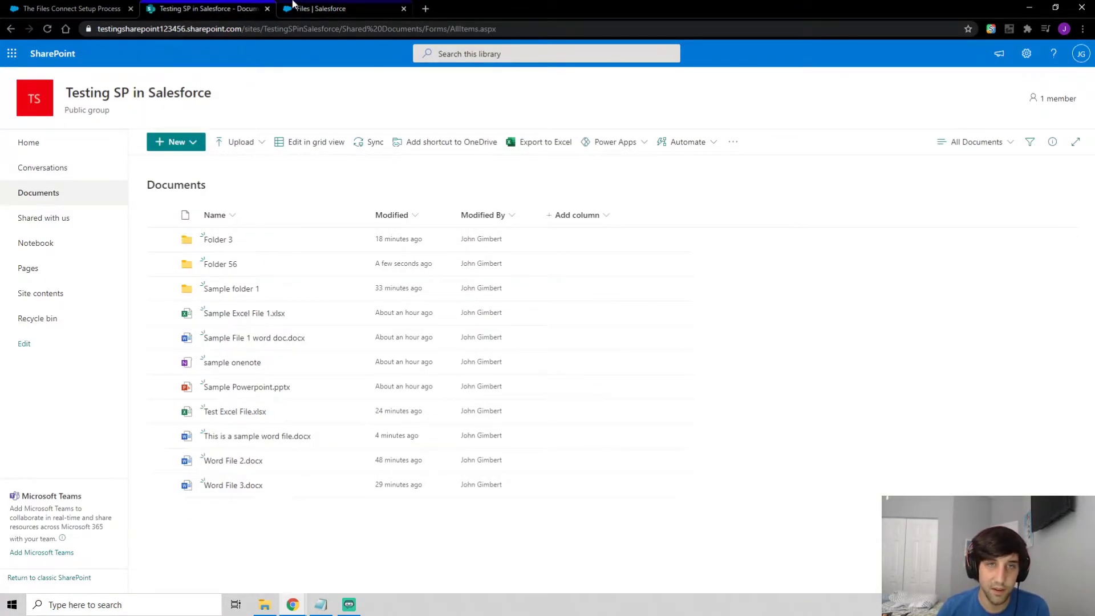
{"action": "left_click", "coordinate": [320, 8]}
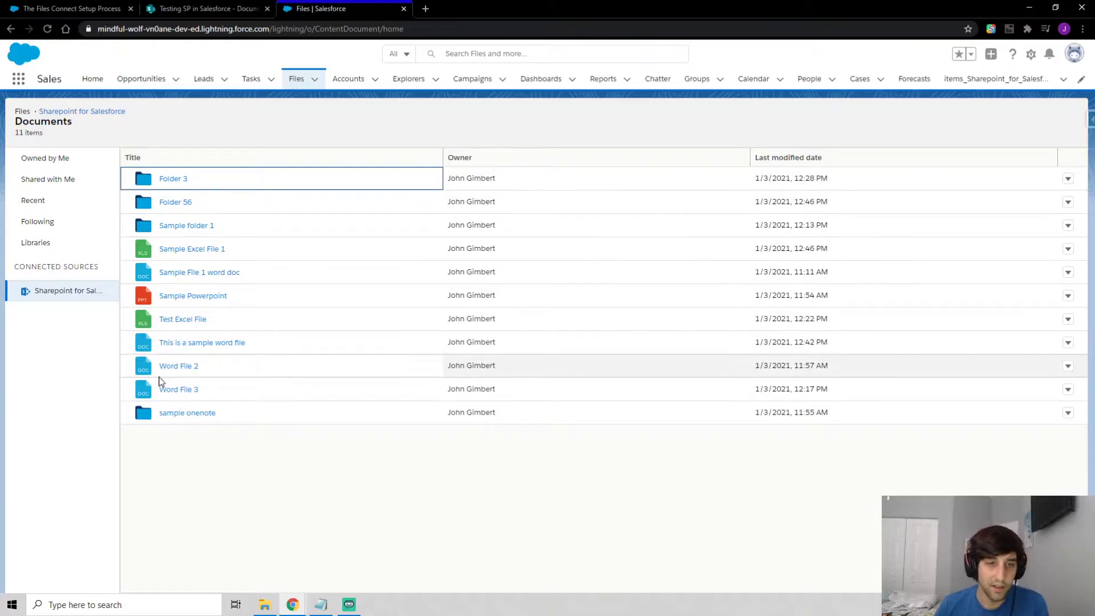
- View the contents of the sample onenote folder and return to the connected source's Documents folder
{"action": "left_click", "coordinate": [178, 414]}
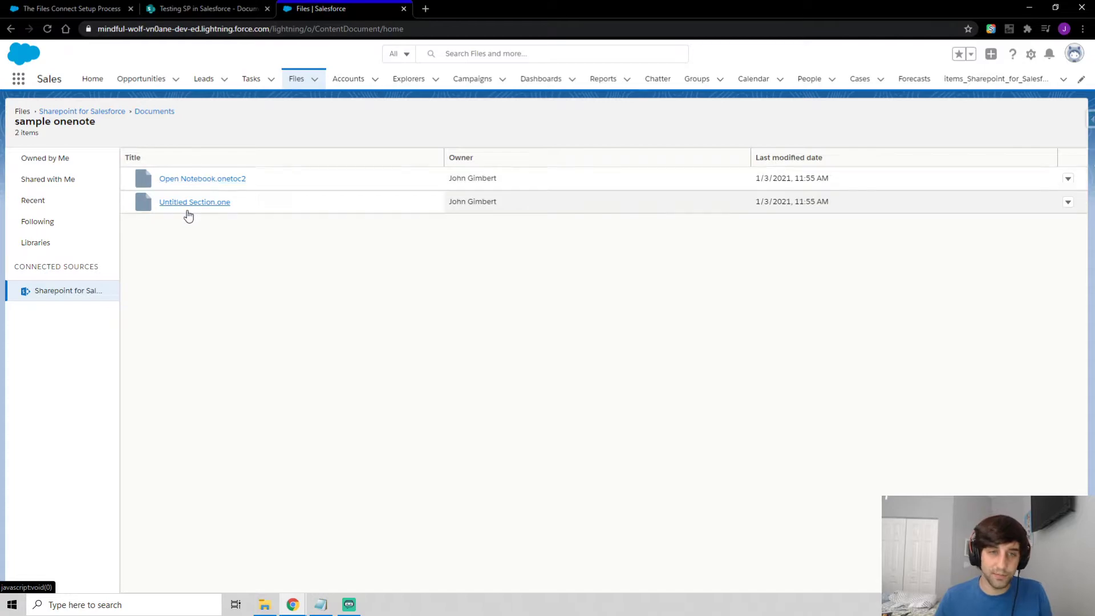
{"action": "left_click", "coordinate": [43, 297]}
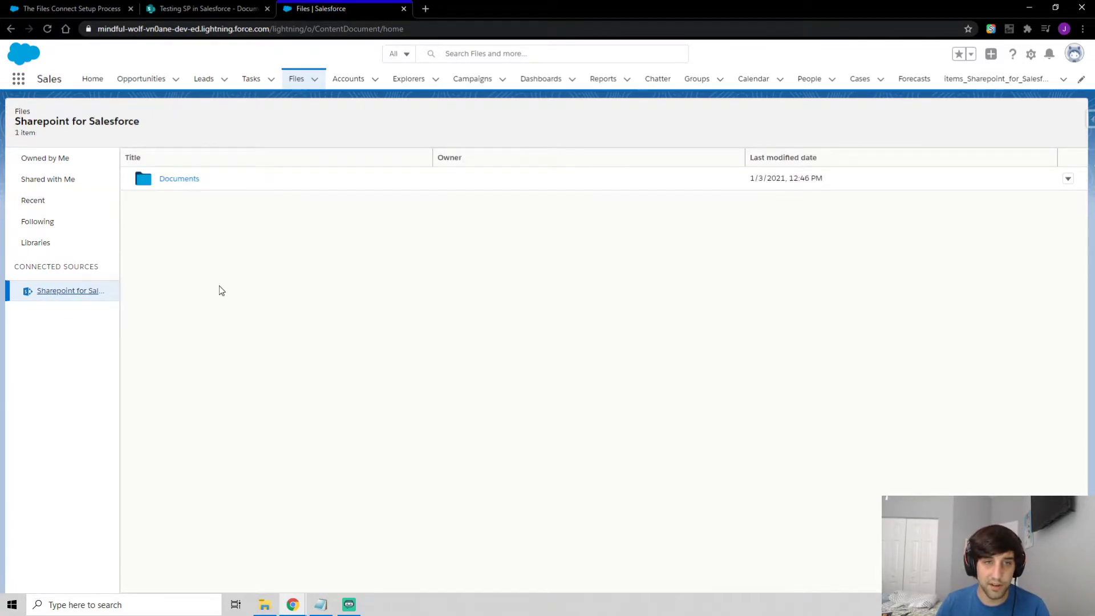
{"action": "left_click", "coordinate": [171, 178]}
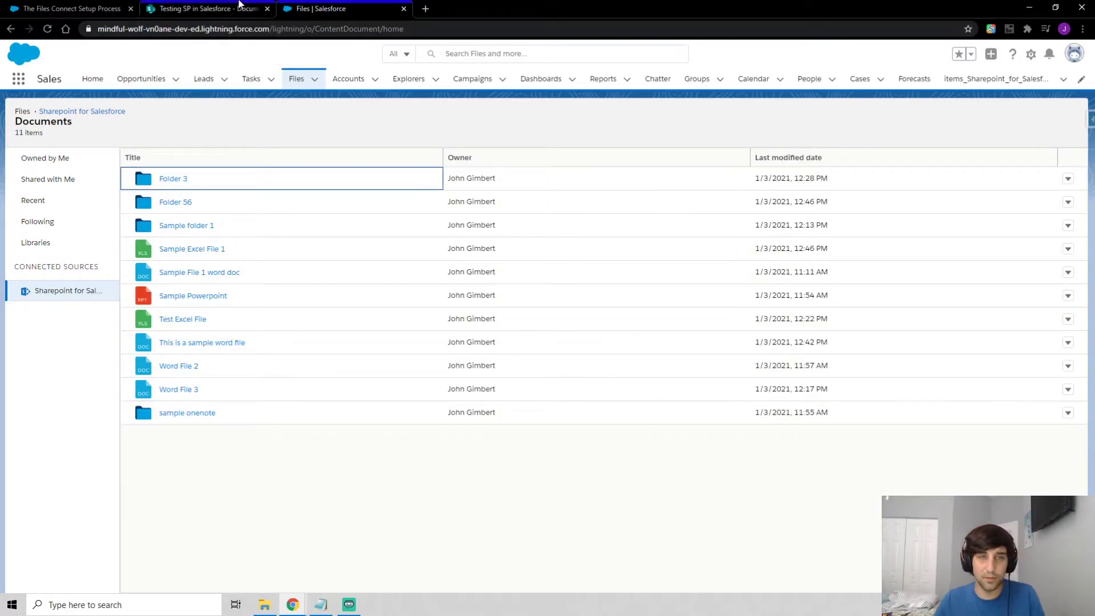
- Switch to the SharePoint library and create a new Word document containing the text "ljkahsdflkjh"
{"action": "left_click", "coordinate": [216, 9]}
{"action": "left_click", "coordinate": [191, 142]}
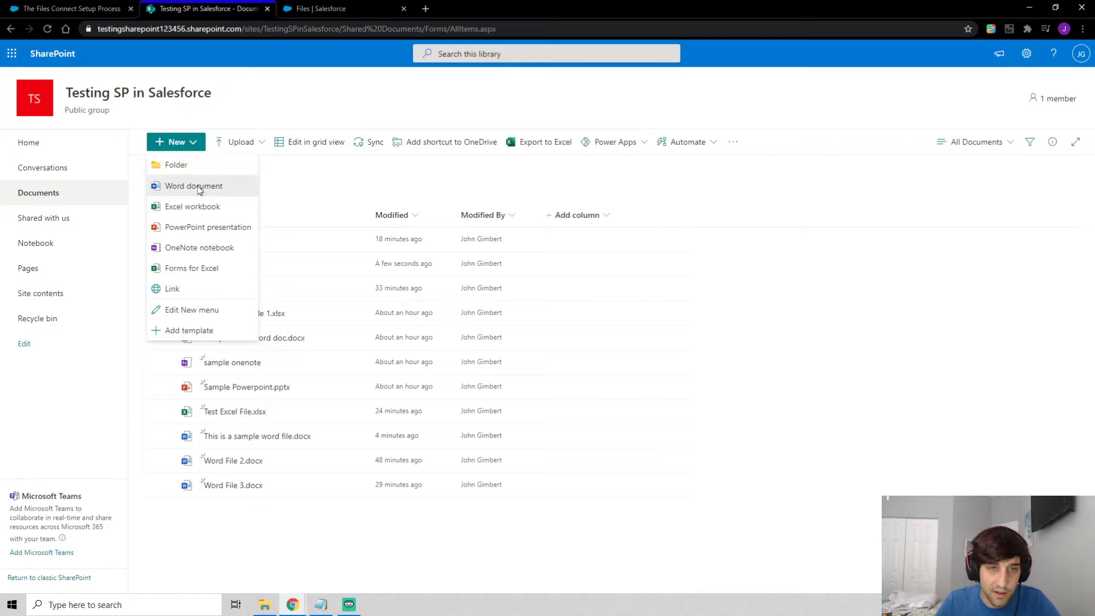
{"action": "left_click", "coordinate": [198, 187]}
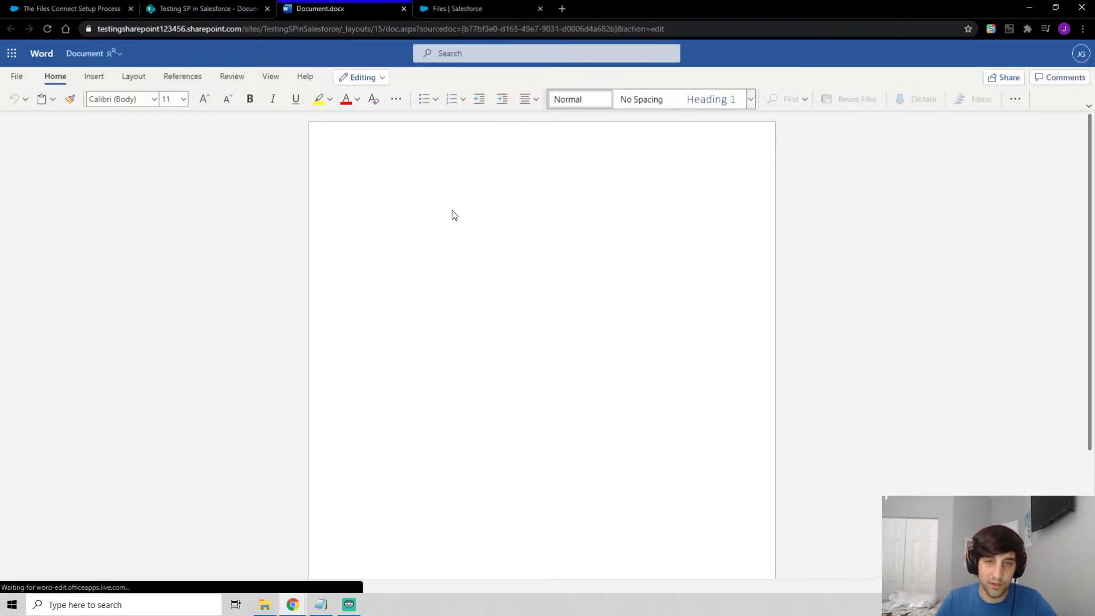
{"action": "type", "text": "ljkahsdflkjh"}
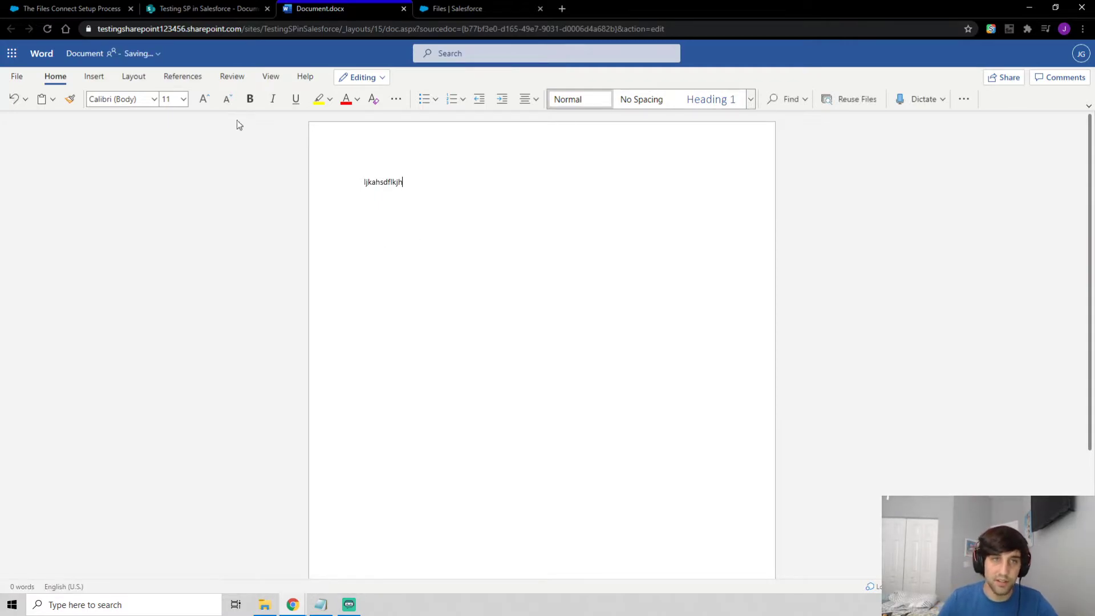
- Rename the new Word document as "sample word file 667"
{"action": "left_click", "coordinate": [100, 53]}
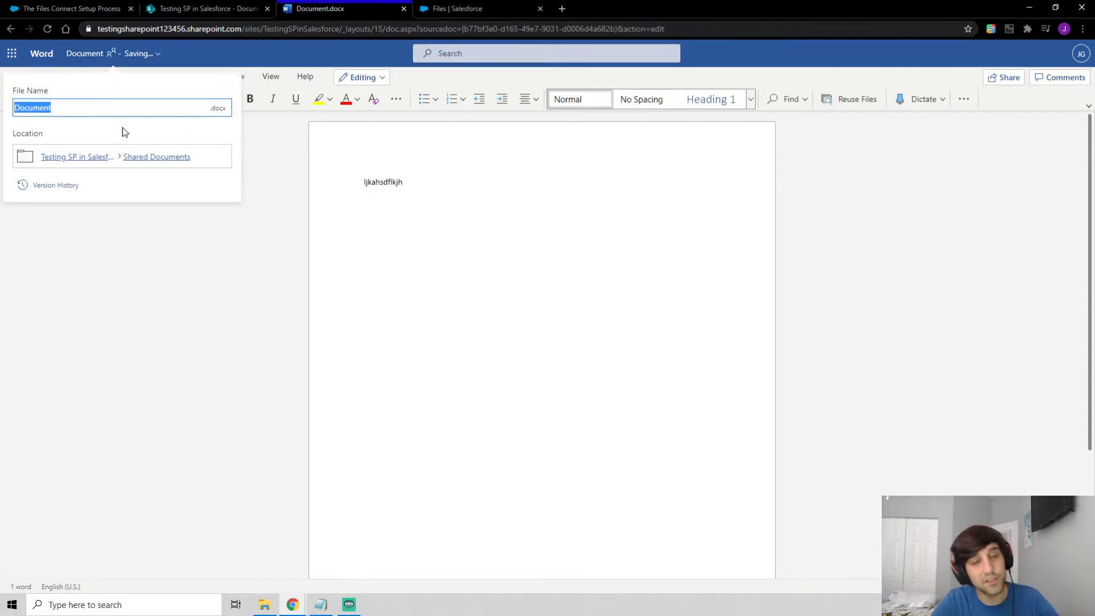
{"action": "type", "text": "sample word file 667"}
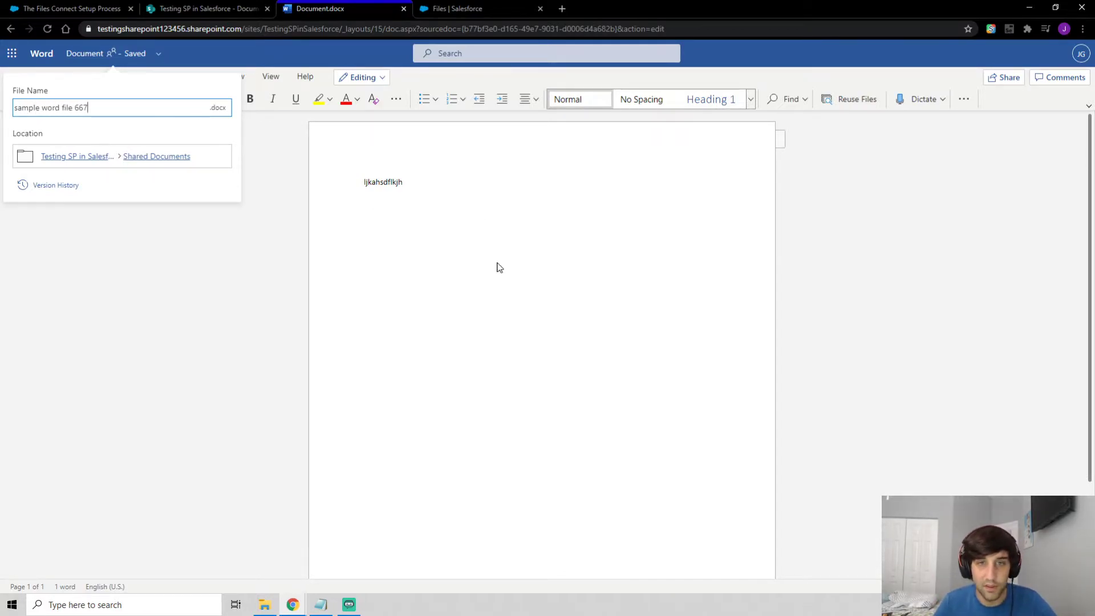
{"action": "key", "text": "Return"}
- Check the SharePoint library, switch back to Salesforce and reload the Documents folder of the Sharepoint for Salesforce source
{"action": "left_click", "coordinate": [264, 8]}
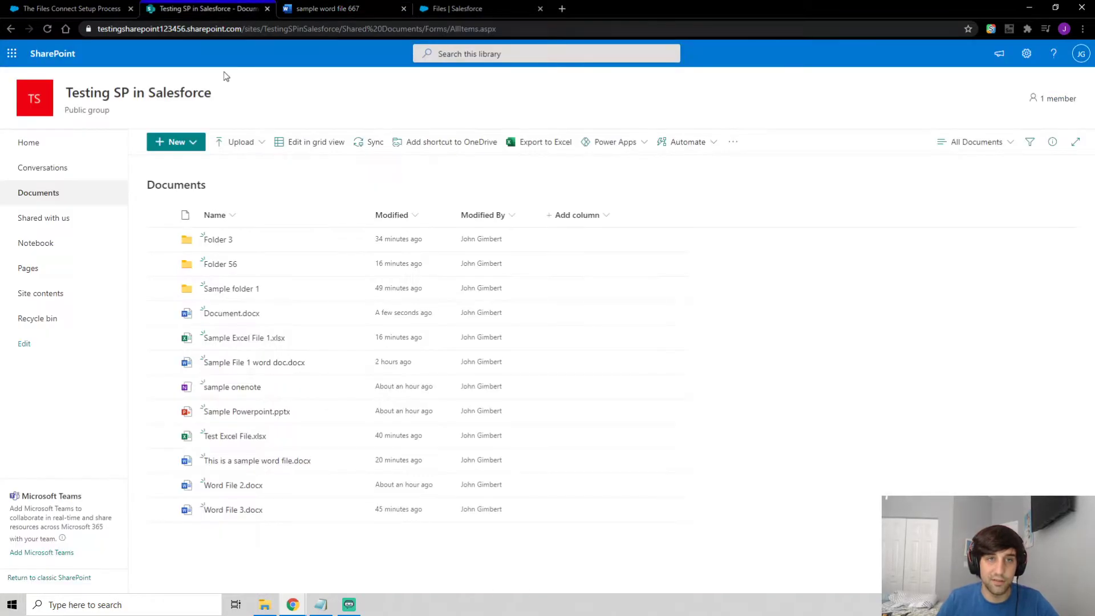
{"action": "left_click", "coordinate": [379, 7]}
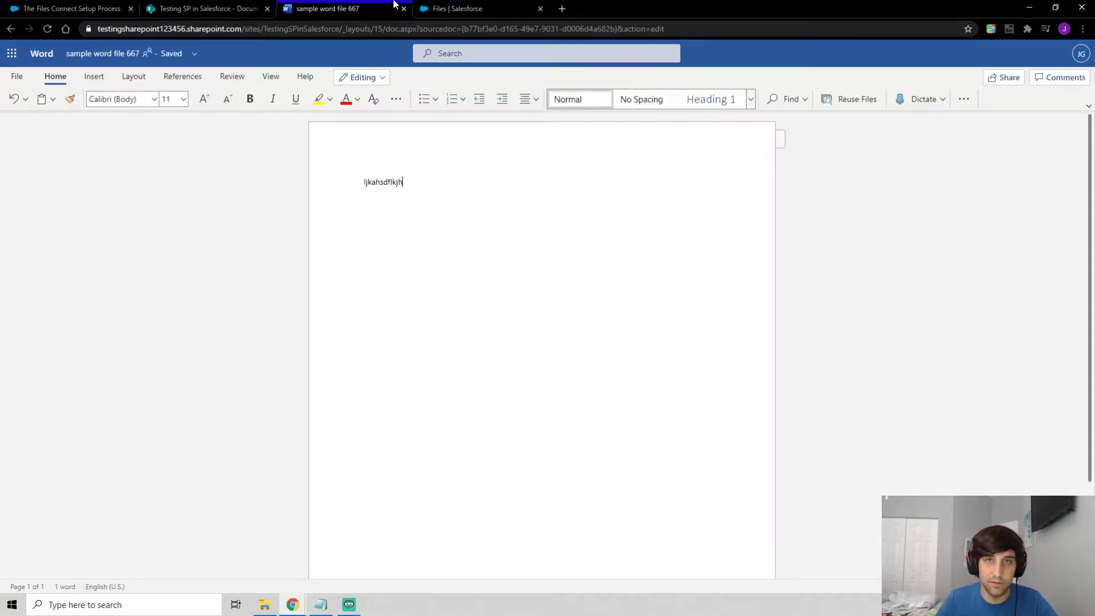
{"action": "left_click", "coordinate": [482, 6]}
{"action": "left_click", "coordinate": [34, 294]}
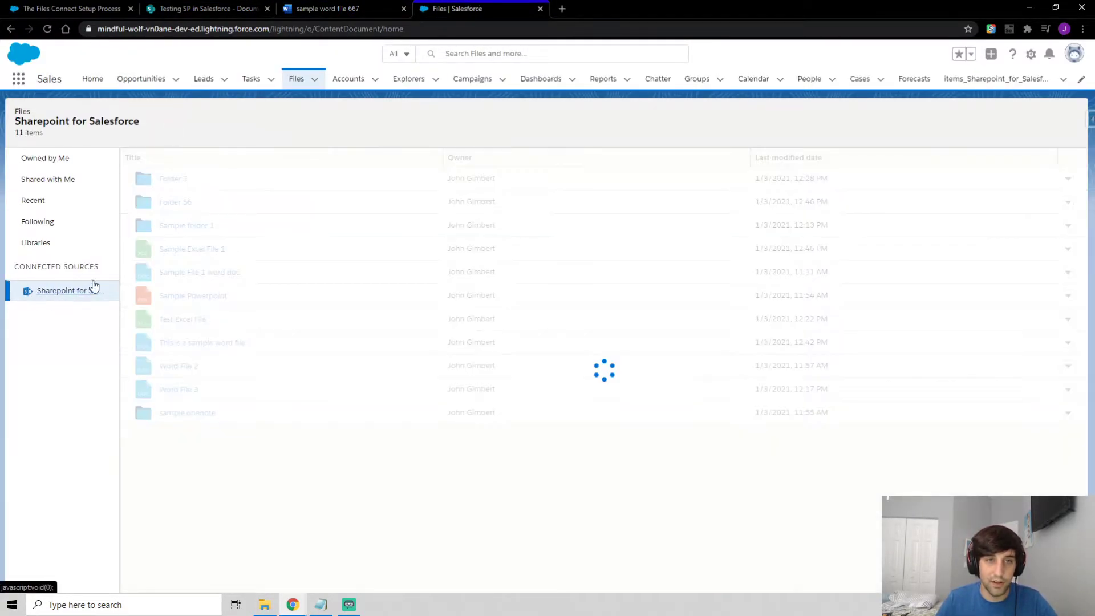
{"action": "left_click", "coordinate": [177, 180]}
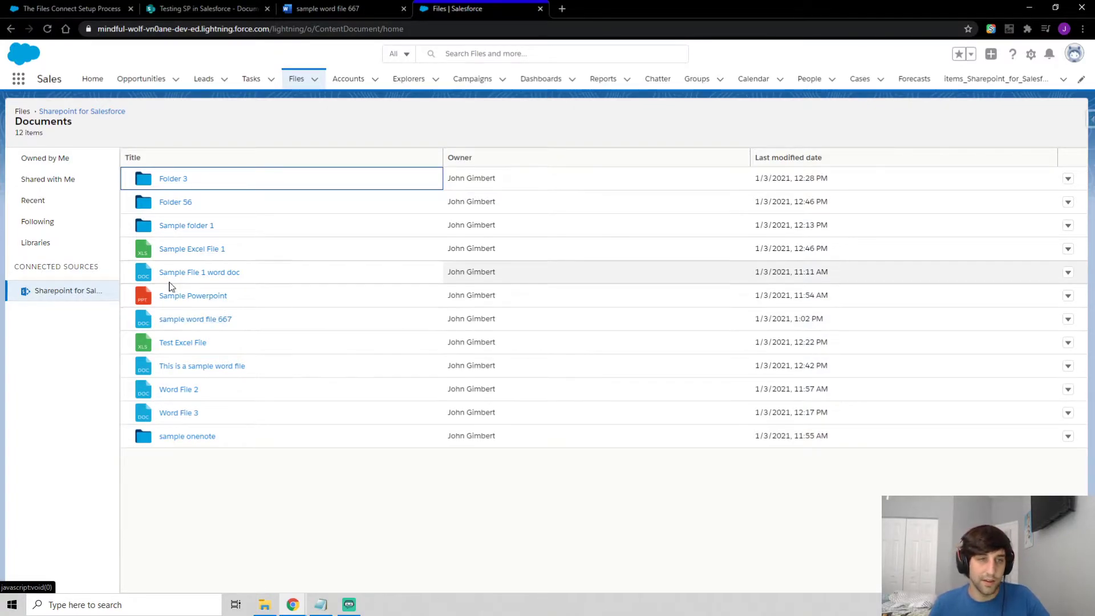
- Open sample word file 667 from Salesforce in Microsoft SharePoint Online for editing, and close the Word documents and the file preview
{"action": "left_click", "coordinate": [192, 320]}
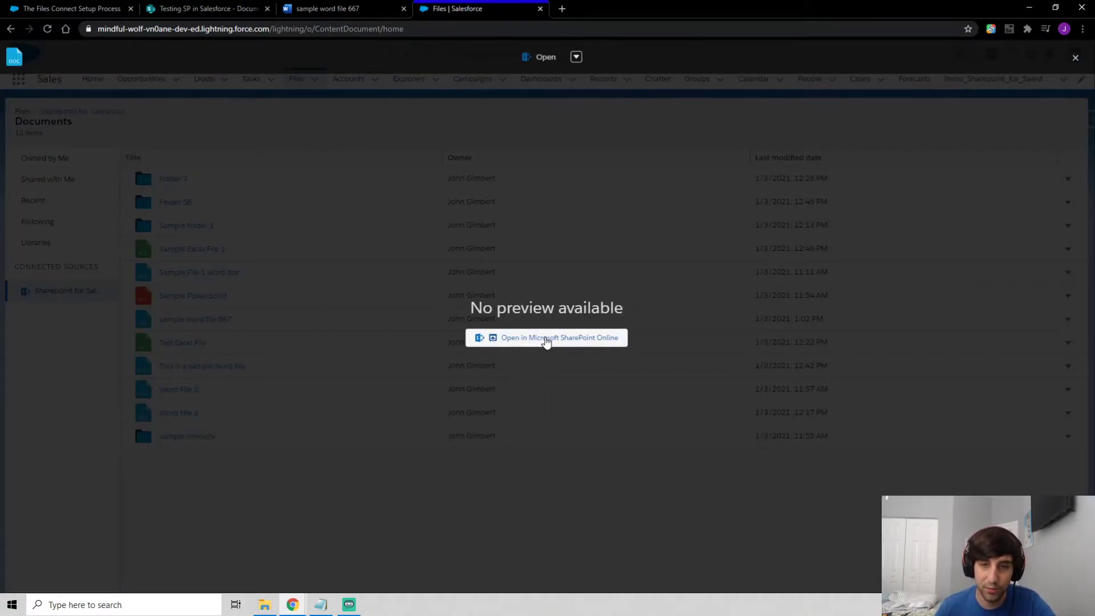
{"action": "left_click", "coordinate": [546, 339]}
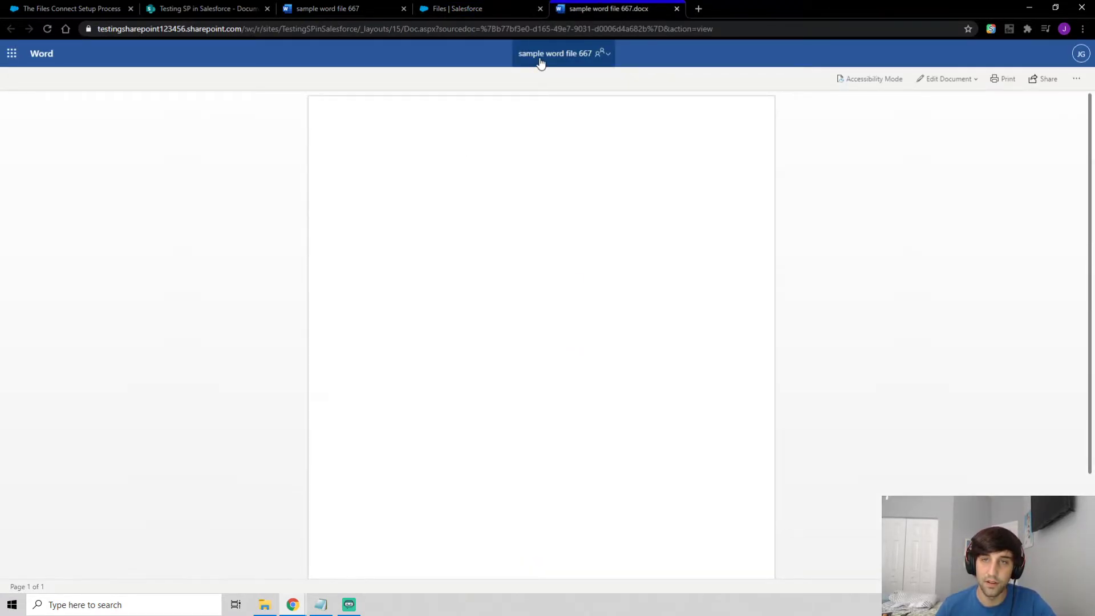
{"action": "left_click", "coordinate": [942, 79]}
{"action": "left_click", "coordinate": [932, 117]}
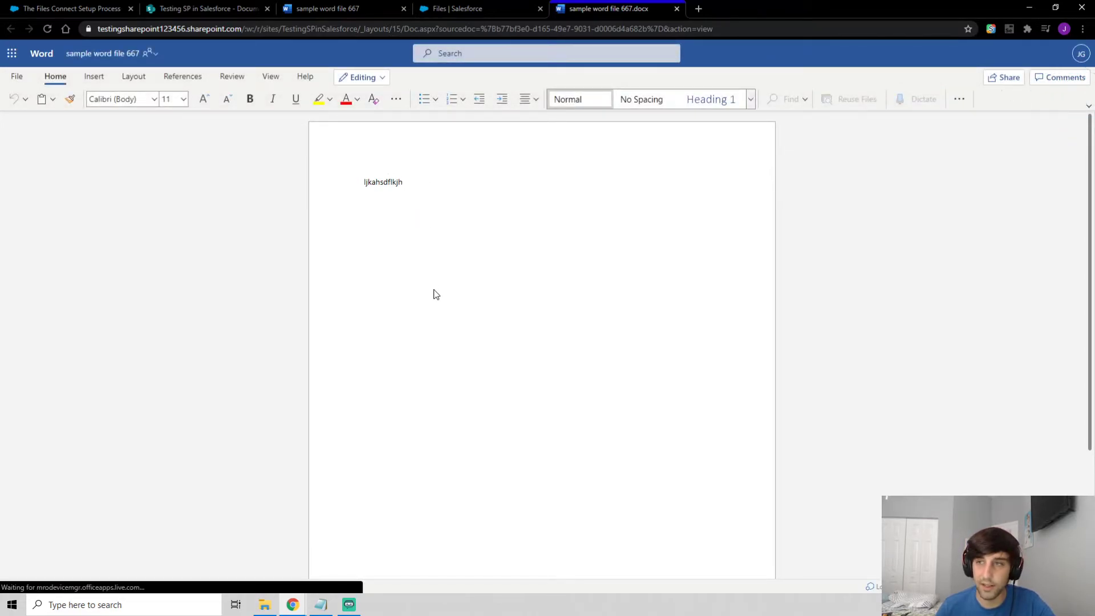
{"action": "middle_click", "coordinate": [615, 5]}
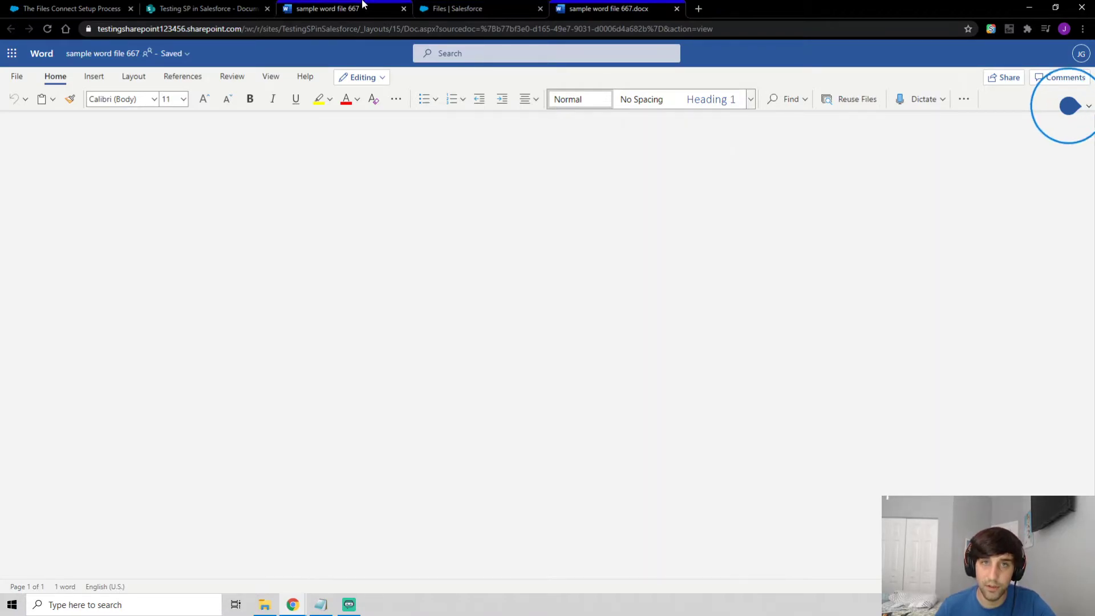
{"action": "key", "text": "Escape"}
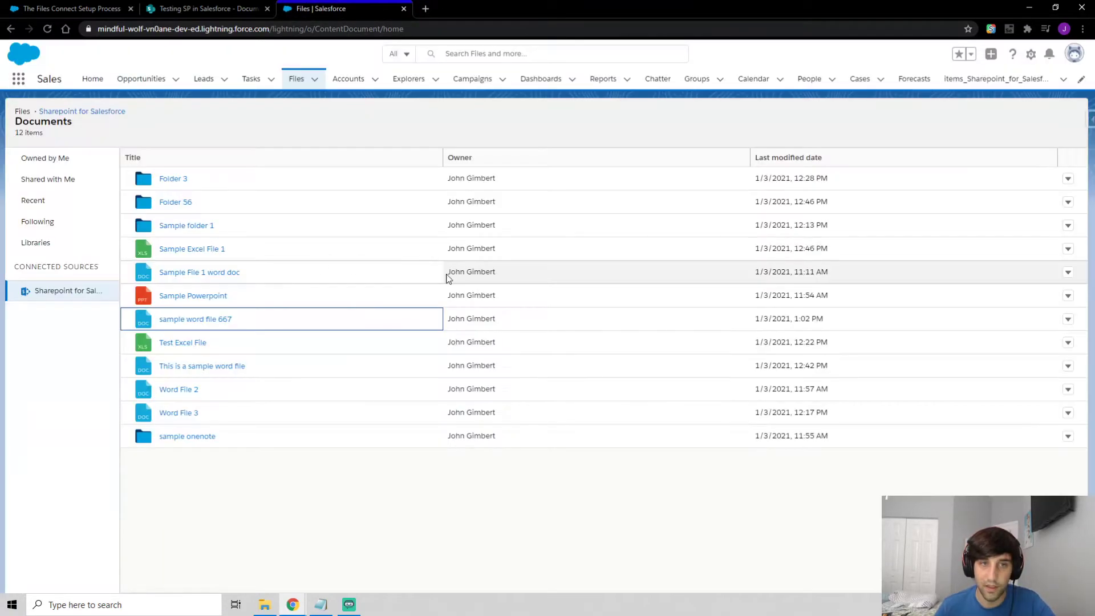
- View the sharing settings of sample word file 667 and close them
{"action": "left_click", "coordinate": [1068, 319]}
{"action": "left_click", "coordinate": [1042, 377]}
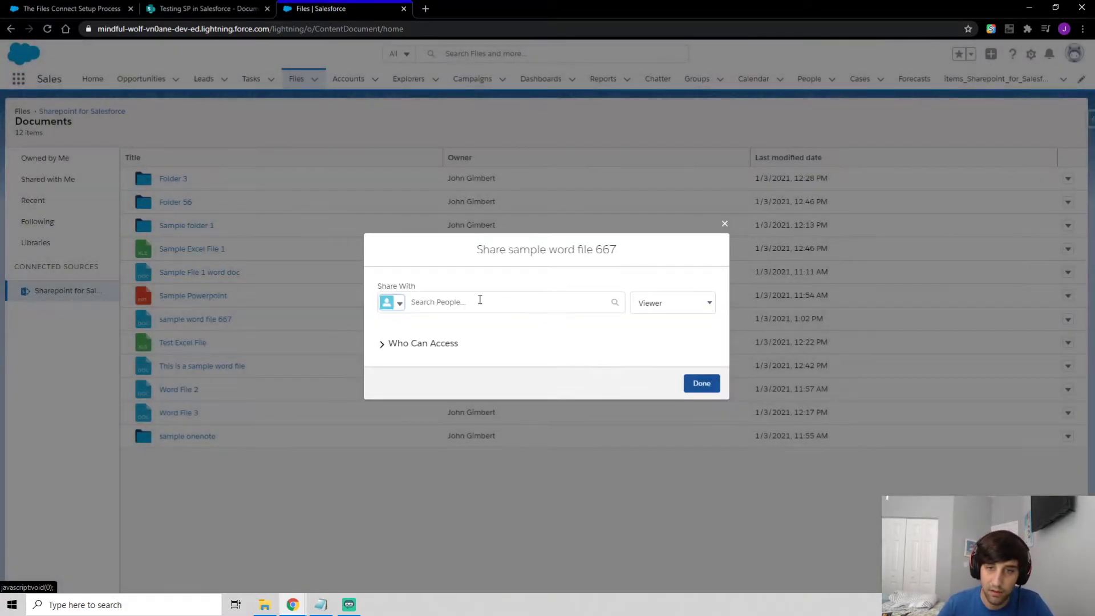
{"action": "left_click", "coordinate": [725, 223]}
- Download Sample Powerpoint from the connected SharePoint source, open the downloaded presentation and close it
{"action": "left_click", "coordinate": [1068, 295]}
{"action": "left_click", "coordinate": [1041, 356]}
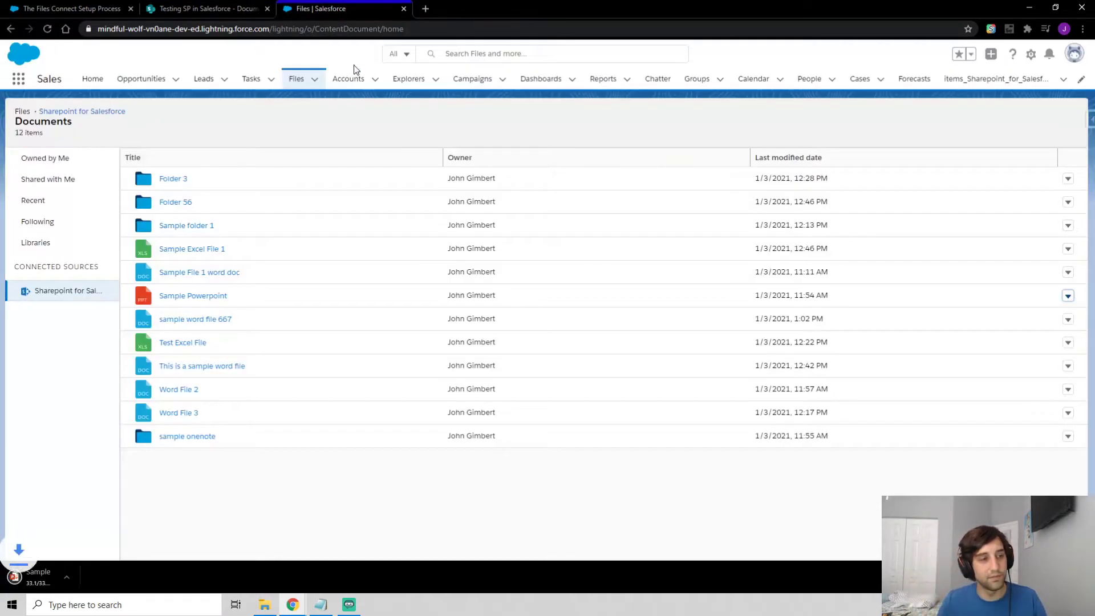
{"action": "left_click", "coordinate": [56, 576]}
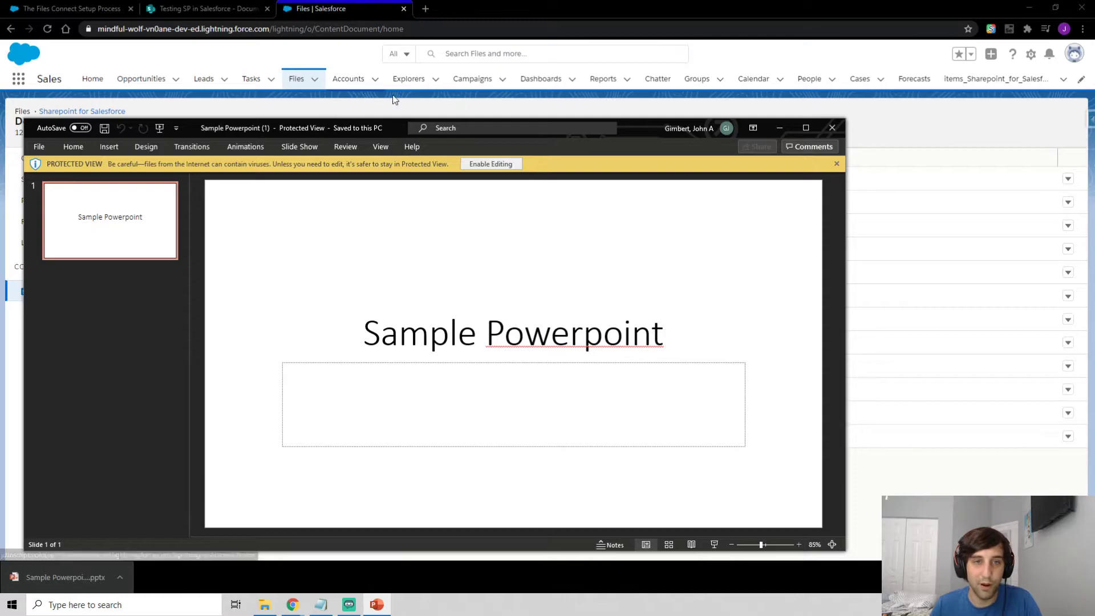
{"action": "left_click", "coordinate": [832, 128]}
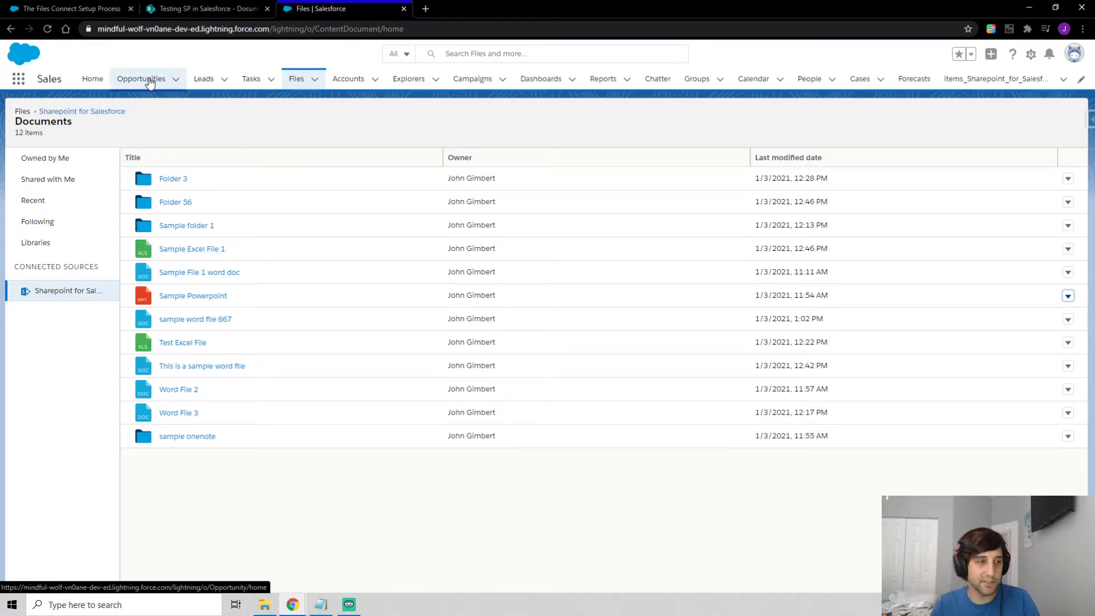
- Add Word File 3 from the Sharepoint for Salesforce source to the files of the Burlington Textiles Weaving Plant Generator1 opportunity
{"action": "left_click", "coordinate": [176, 80]}
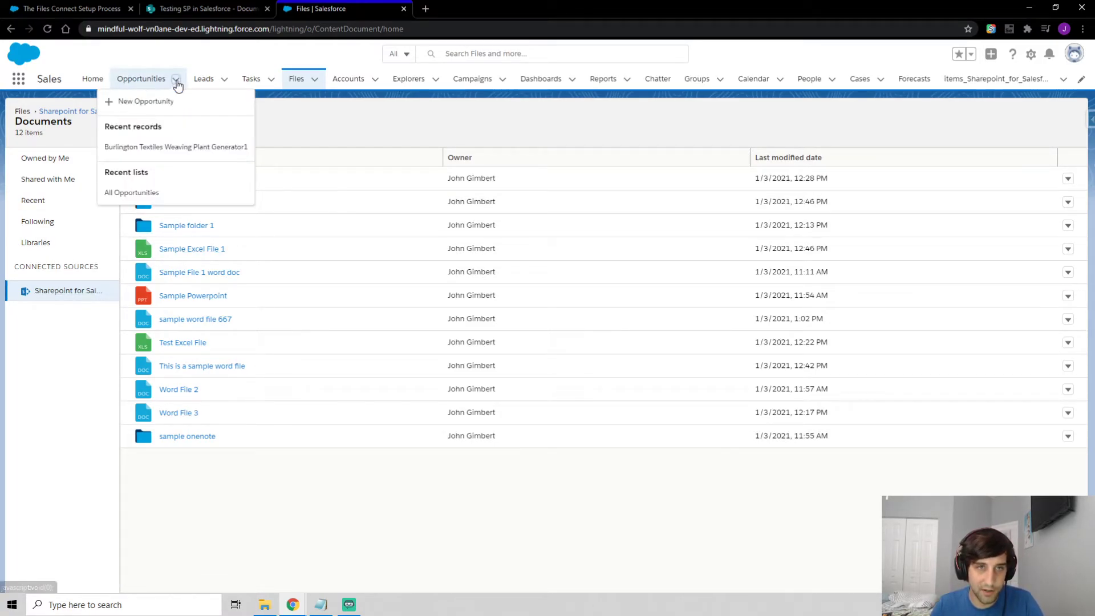
{"action": "left_click", "coordinate": [163, 148]}
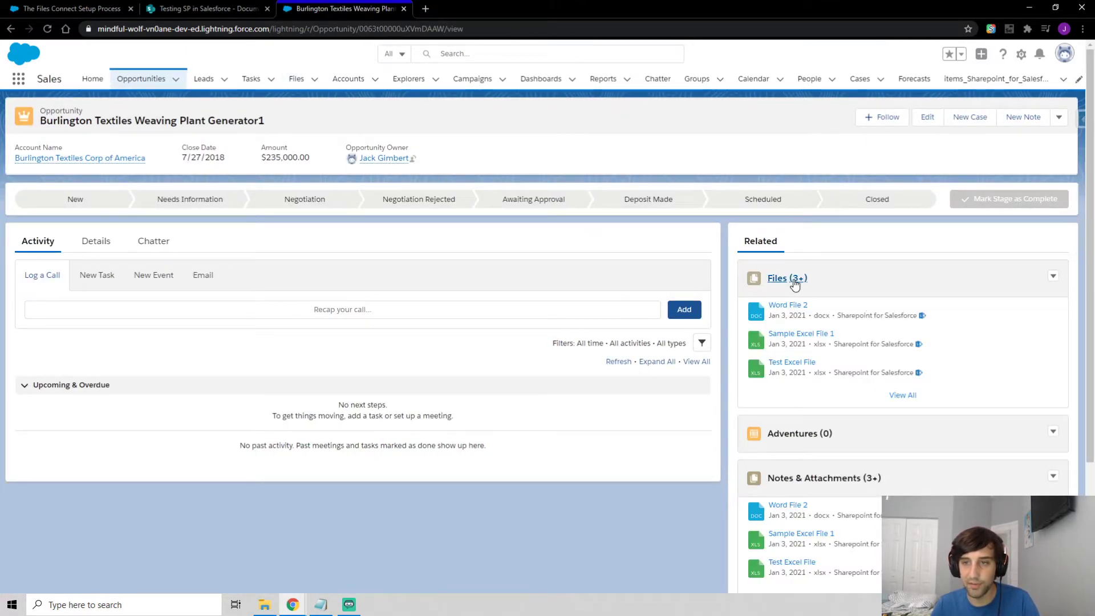
{"action": "left_click", "coordinate": [1053, 277]}
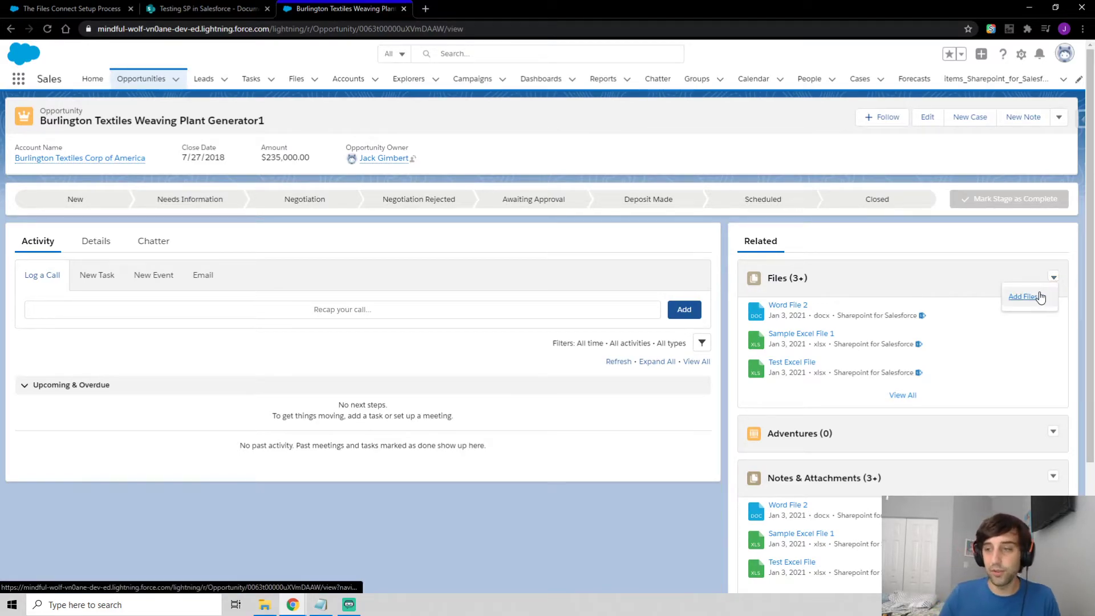
{"action": "left_click", "coordinate": [1031, 297]}
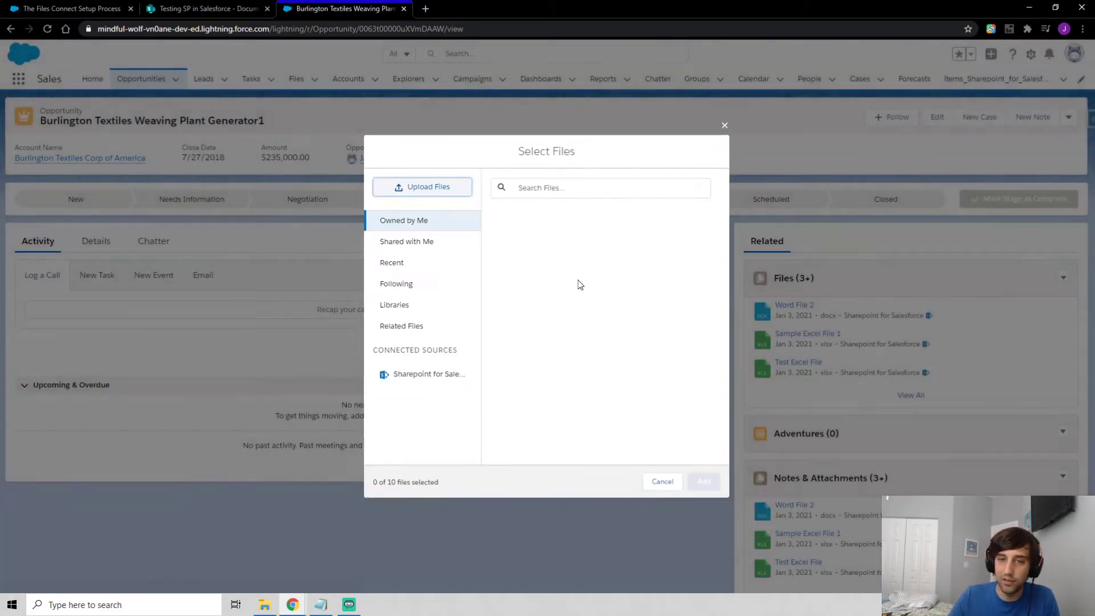
{"action": "left_click", "coordinate": [425, 375]}
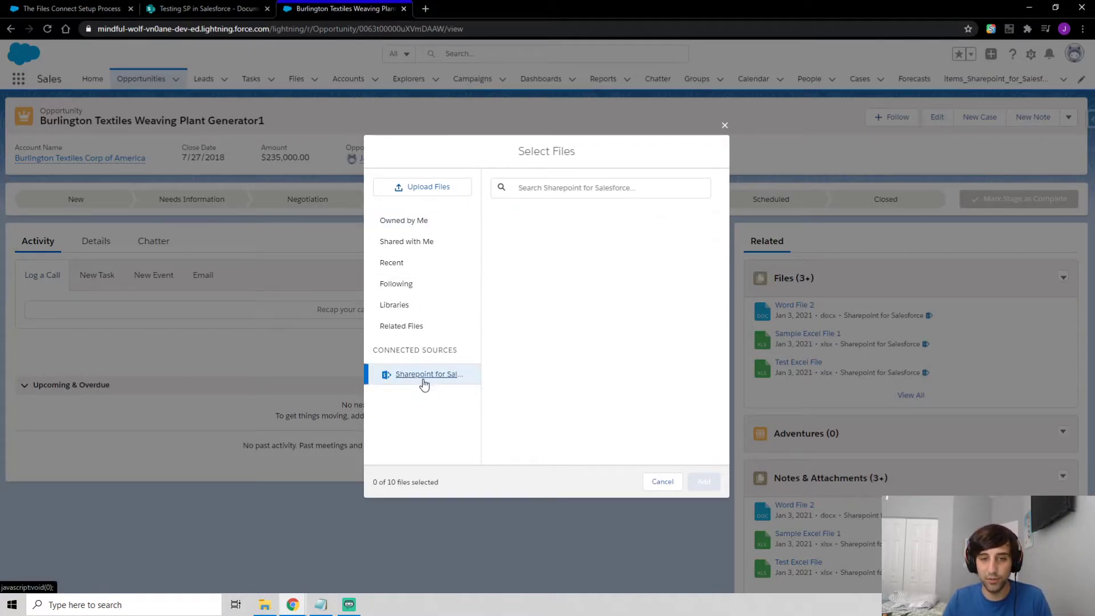
{"action": "left_click", "coordinate": [557, 225]}
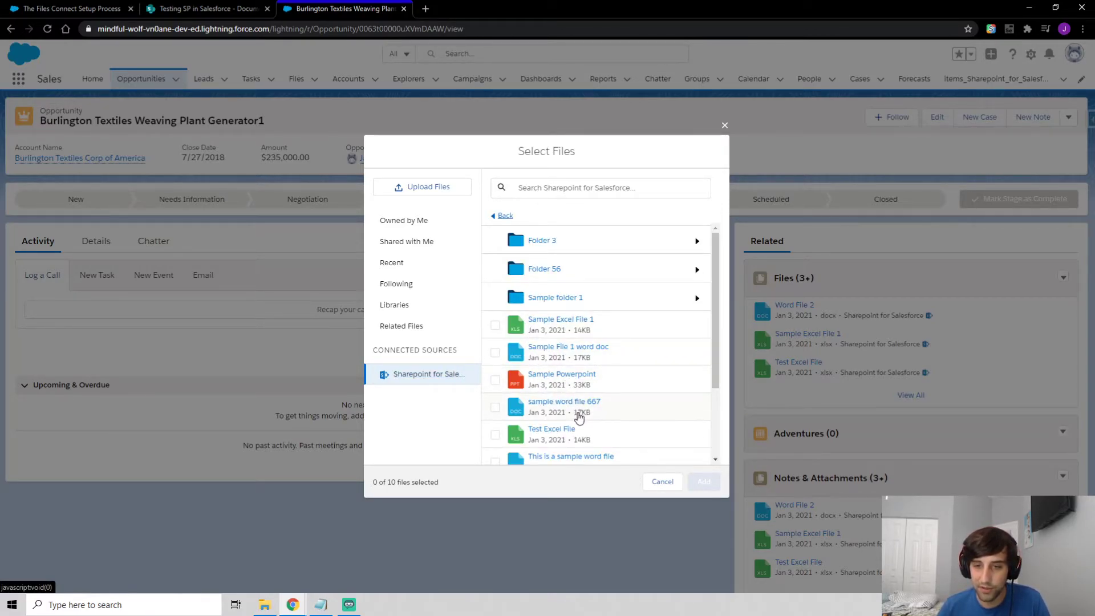
{"action": "scroll", "coordinate": [578, 413], "scroll_direction": "down", "scroll_amount": 3}
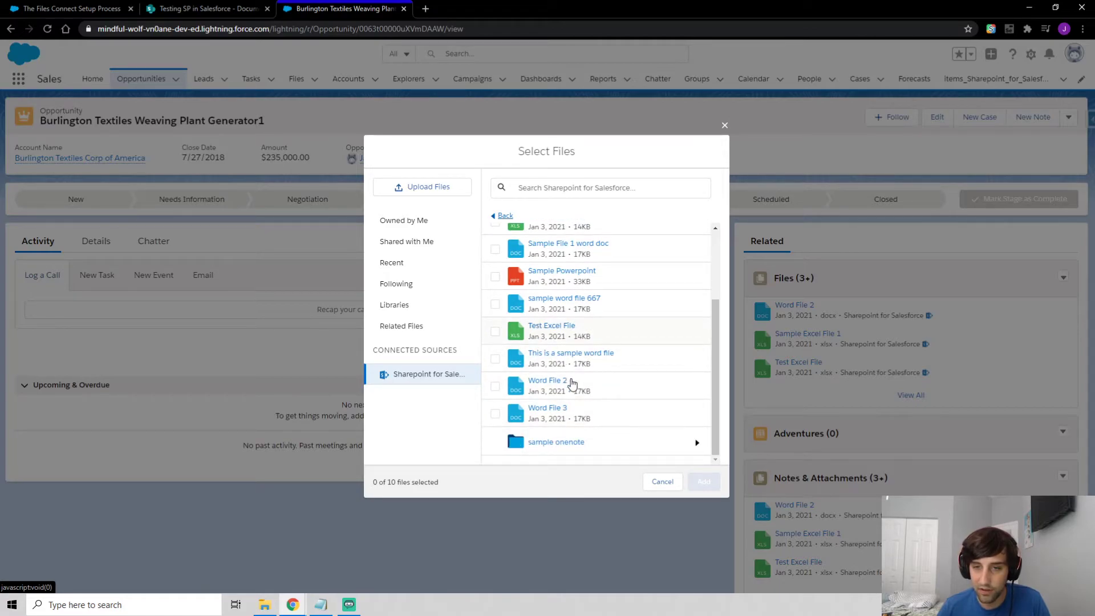
{"action": "left_click", "coordinate": [553, 421]}
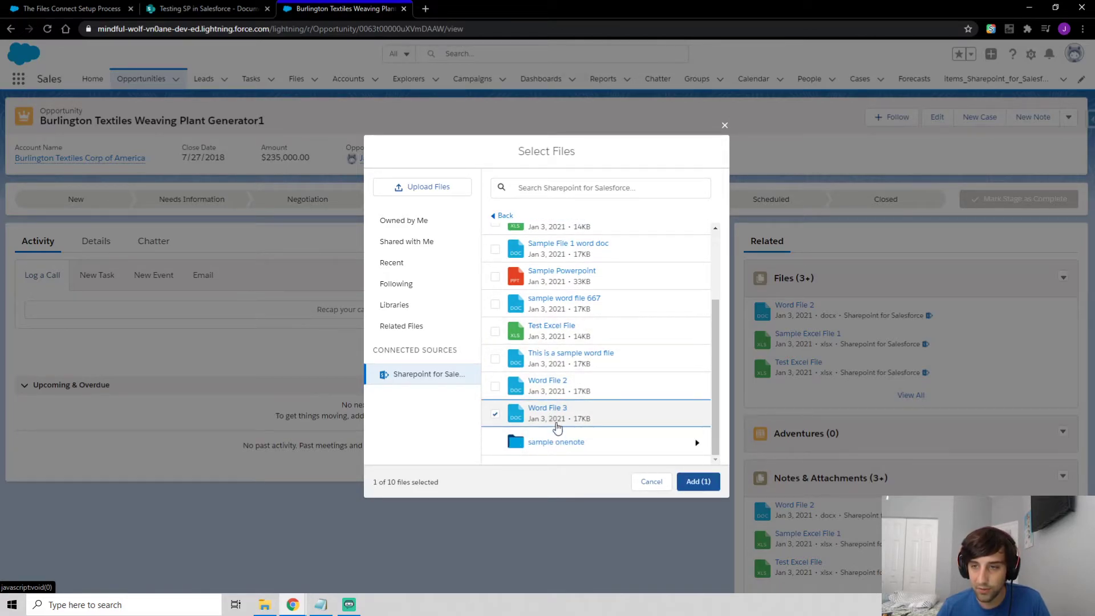
{"action": "left_click", "coordinate": [703, 481]}
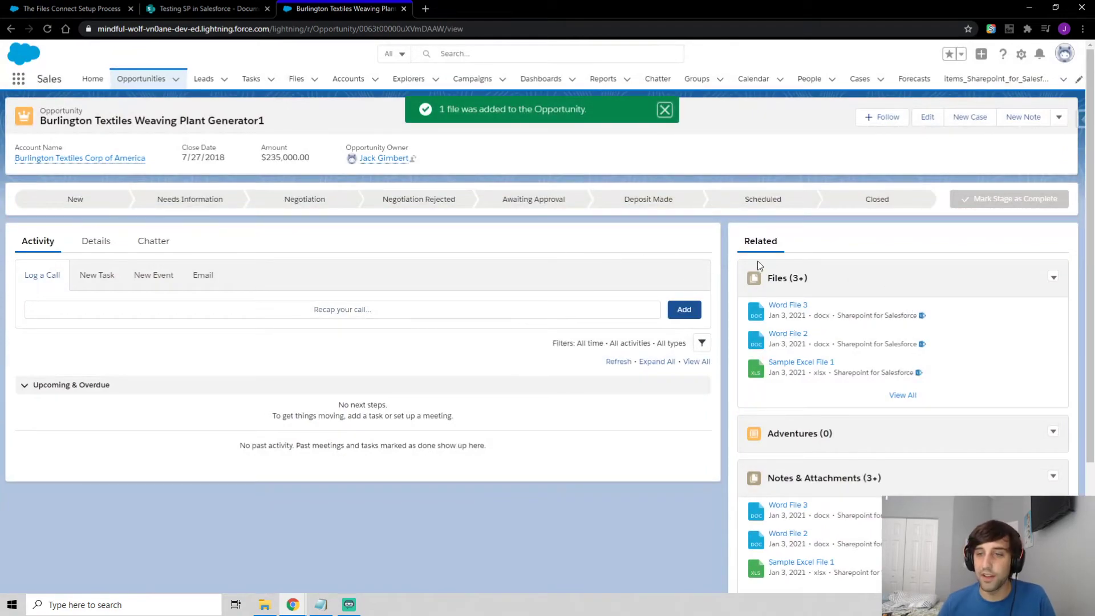
{"action": "left_click", "coordinate": [784, 306]}
{"action": "left_click", "coordinate": [851, 299]}
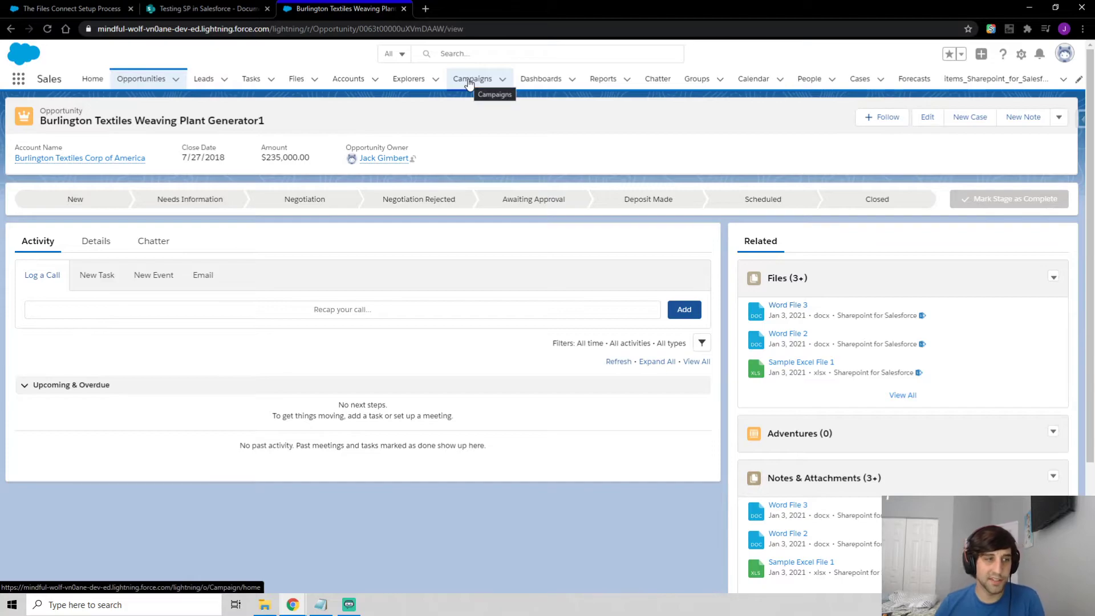
- Search Salesforce for "word file 3", open the preview of the matching file and close it
{"action": "left_click", "coordinate": [471, 55]}
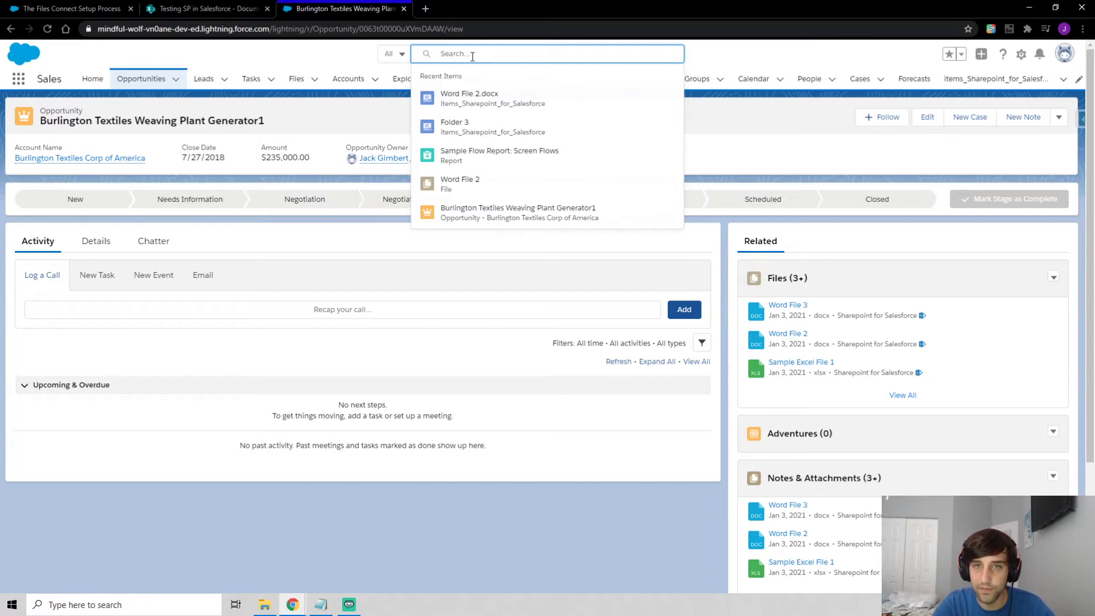
{"action": "type", "text": "word file 3"}
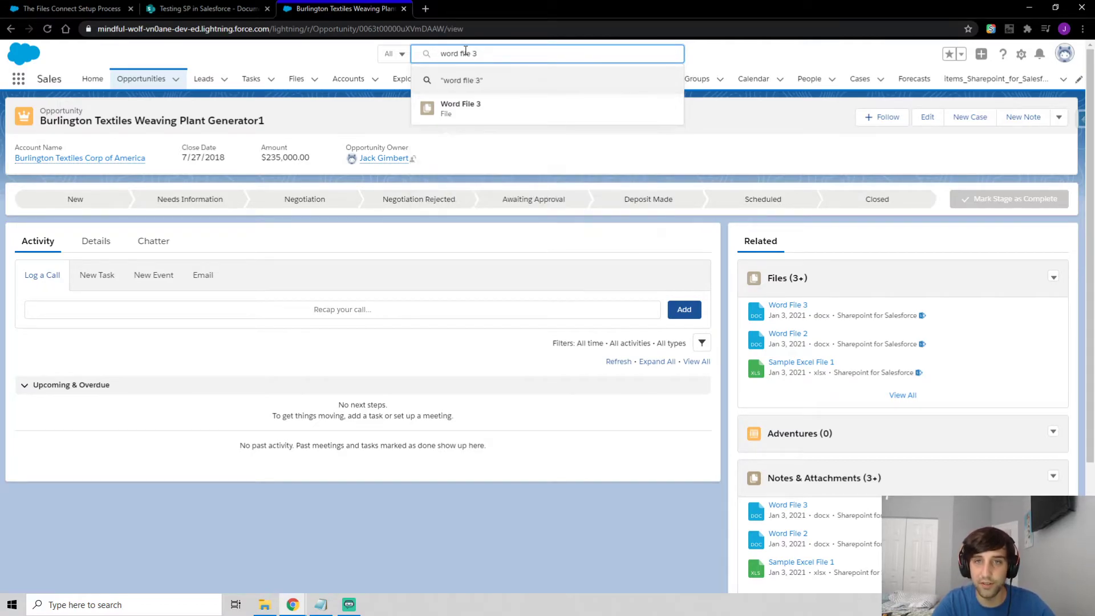
{"action": "left_click", "coordinate": [488, 108]}
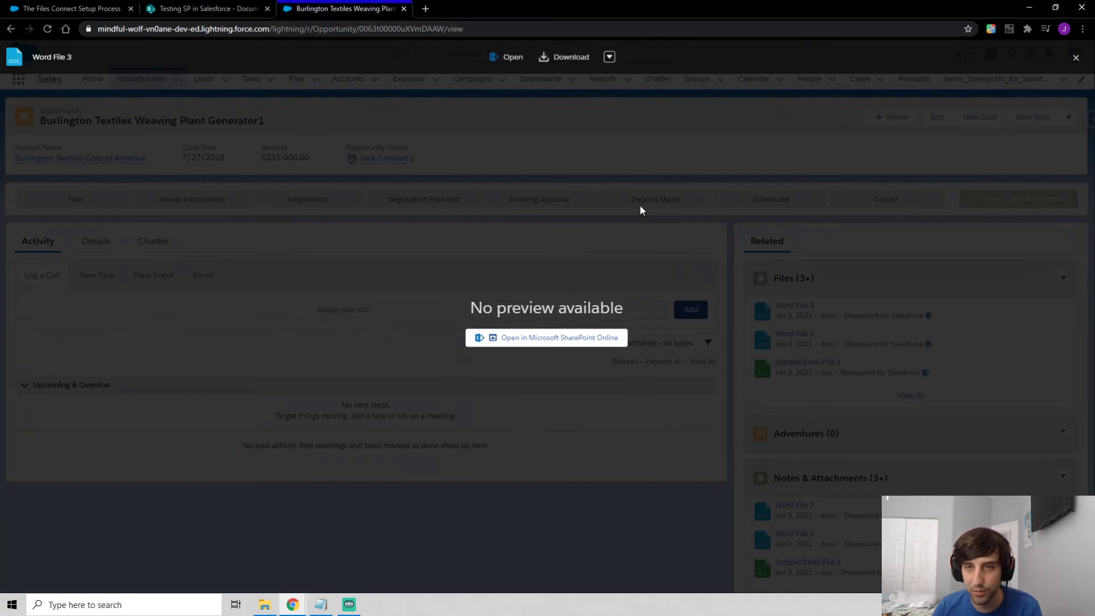
{"action": "left_click", "coordinate": [665, 217]}
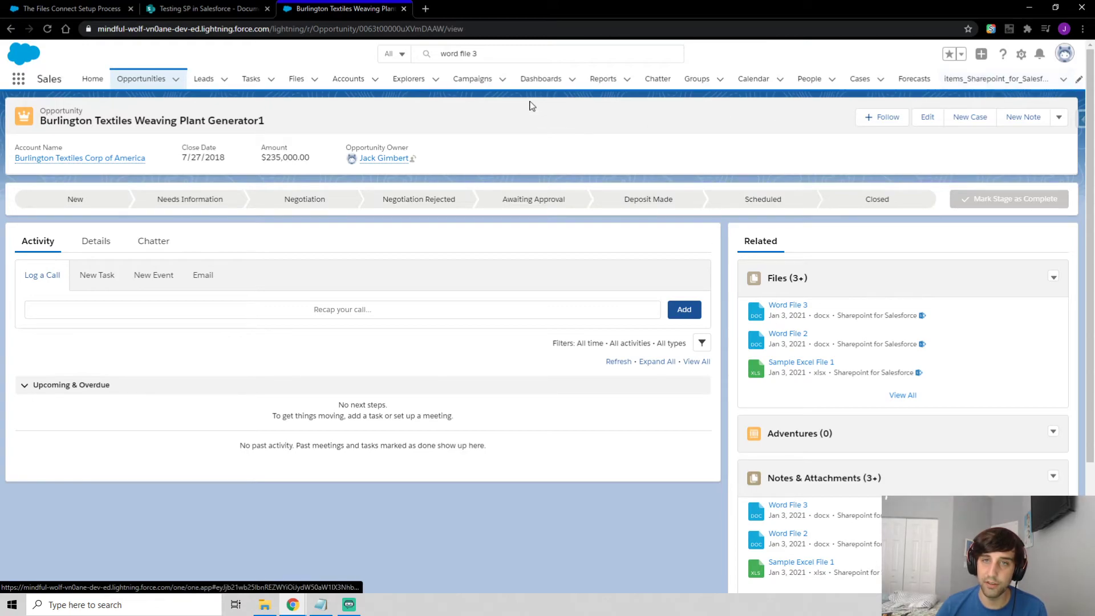
{"action": "left_click", "coordinate": [482, 53]}
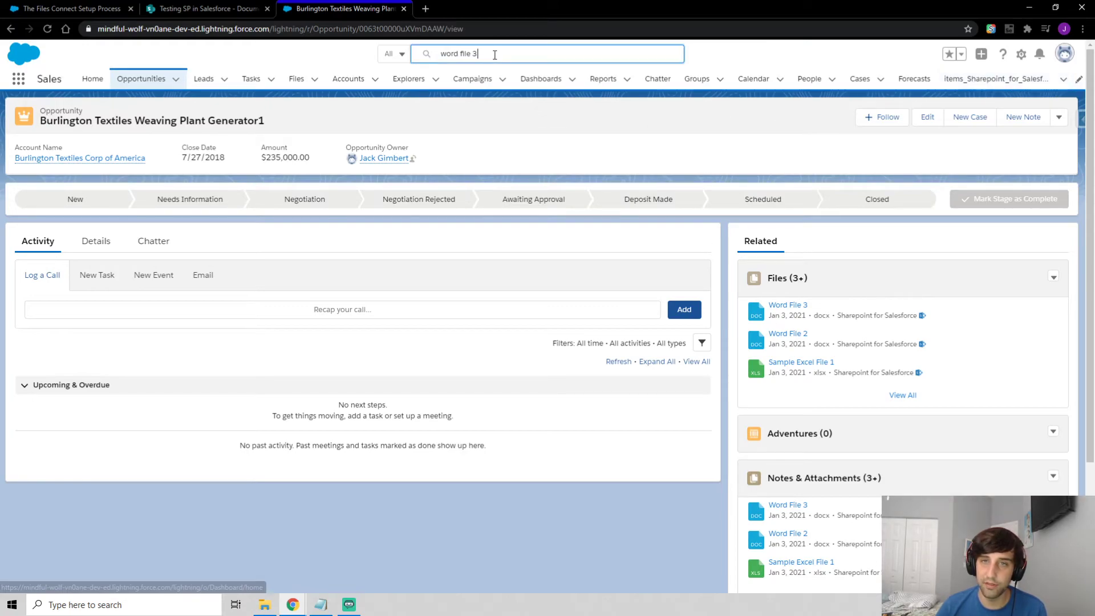
- Show the All list view of items_Sharepoint_for_Salesforce and open the Word File 3.docx record
{"action": "left_click", "coordinate": [995, 80]}
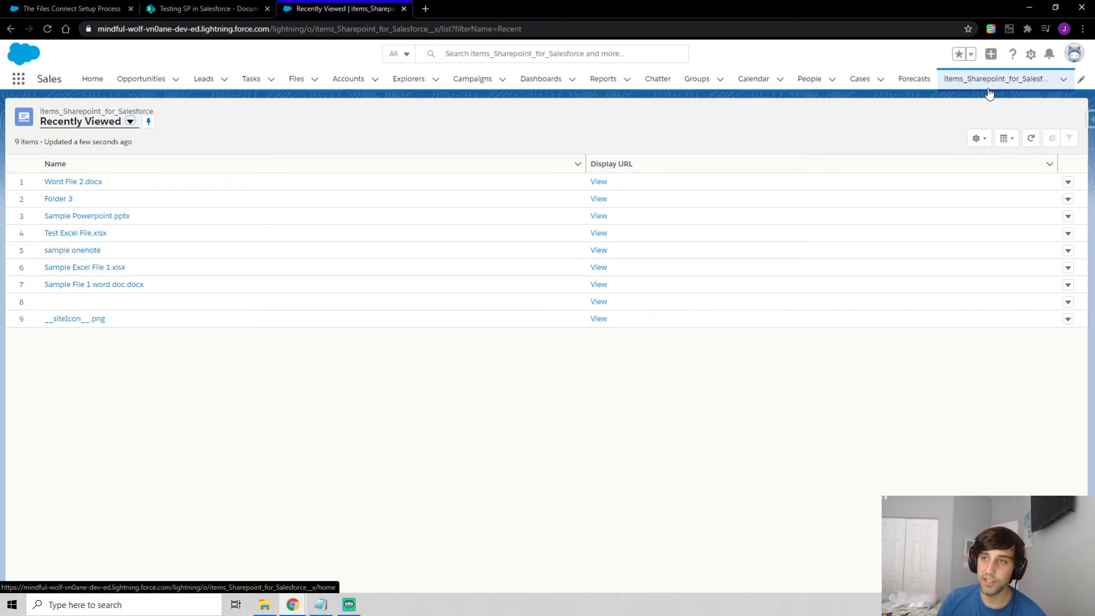
{"action": "left_click", "coordinate": [125, 125]}
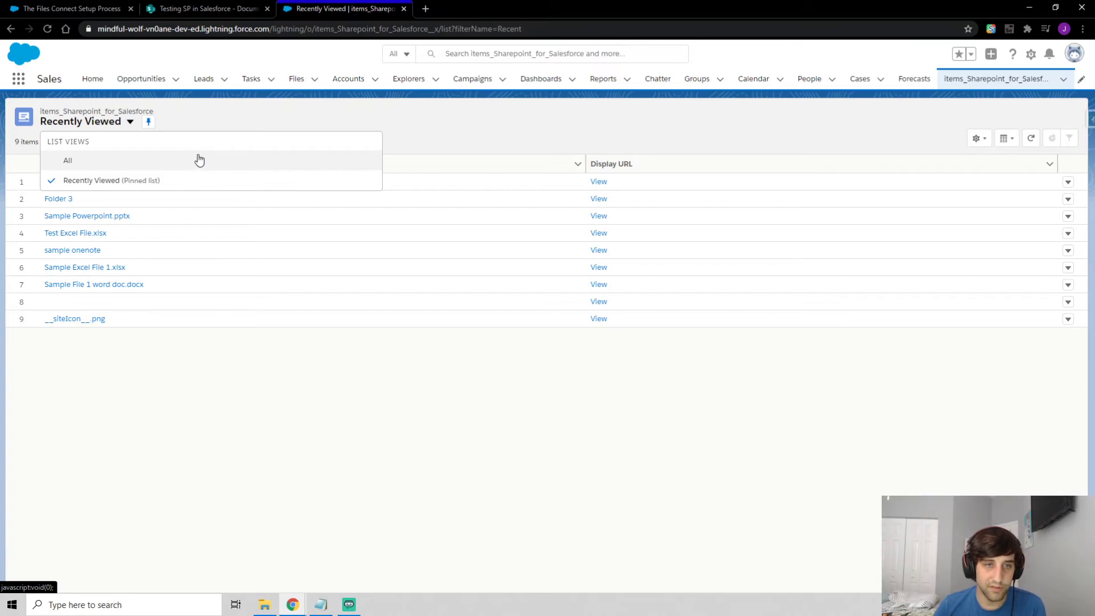
{"action": "left_click", "coordinate": [199, 161]}
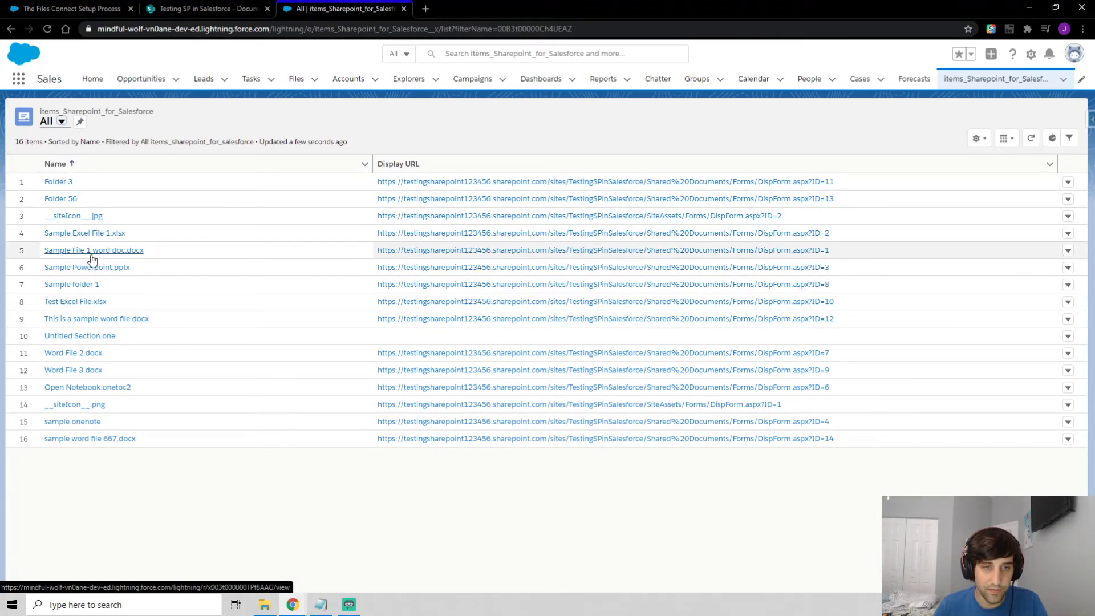
{"action": "left_click", "coordinate": [89, 372]}
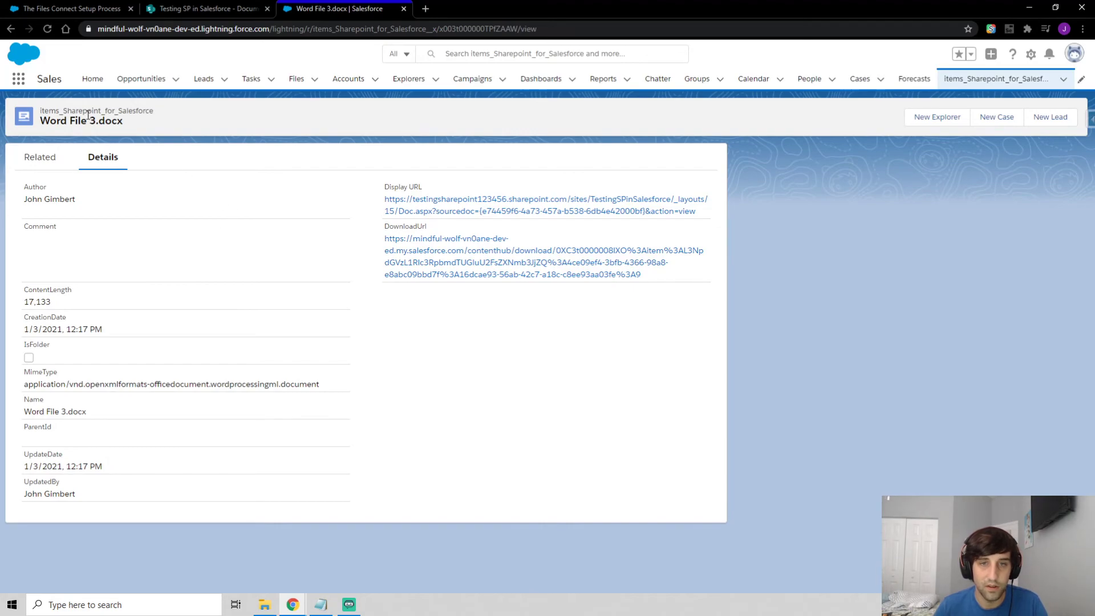
- Open Word File 3 through the record's Display URL, switch it to editing in the browser and close the document
{"action": "left_click", "coordinate": [453, 213]}
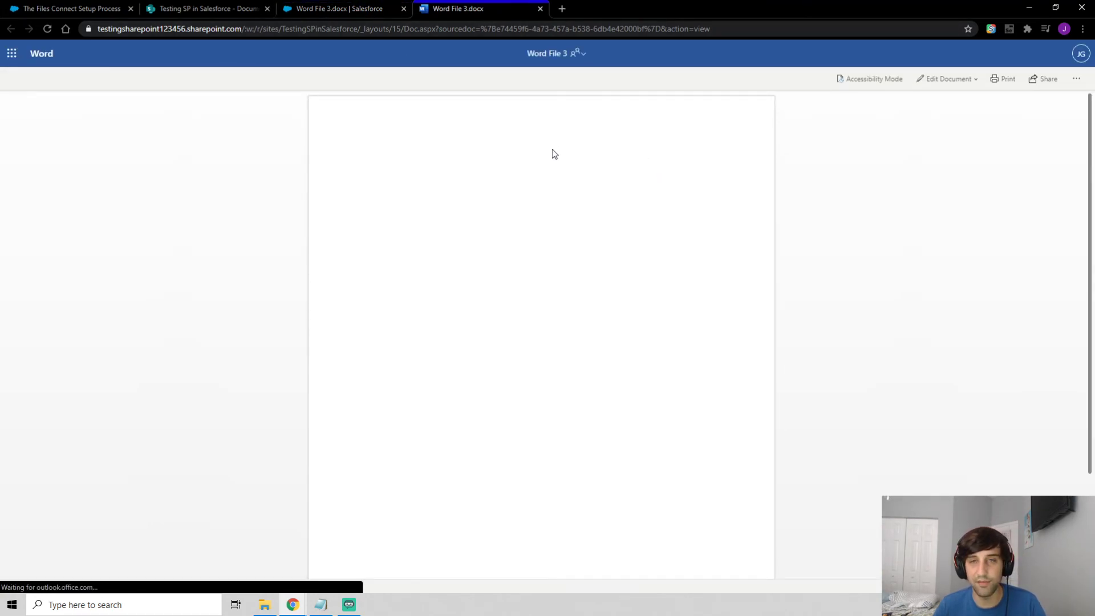
{"action": "left_click", "coordinate": [948, 79]}
{"action": "left_click", "coordinate": [928, 109]}
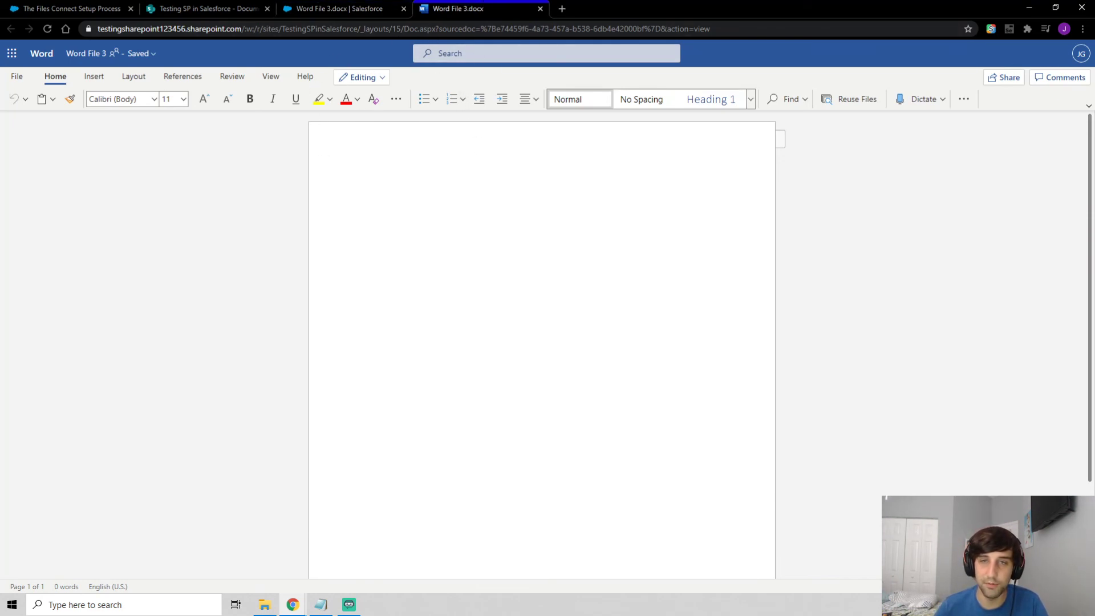
{"action": "key", "text": "ctrl+w"}
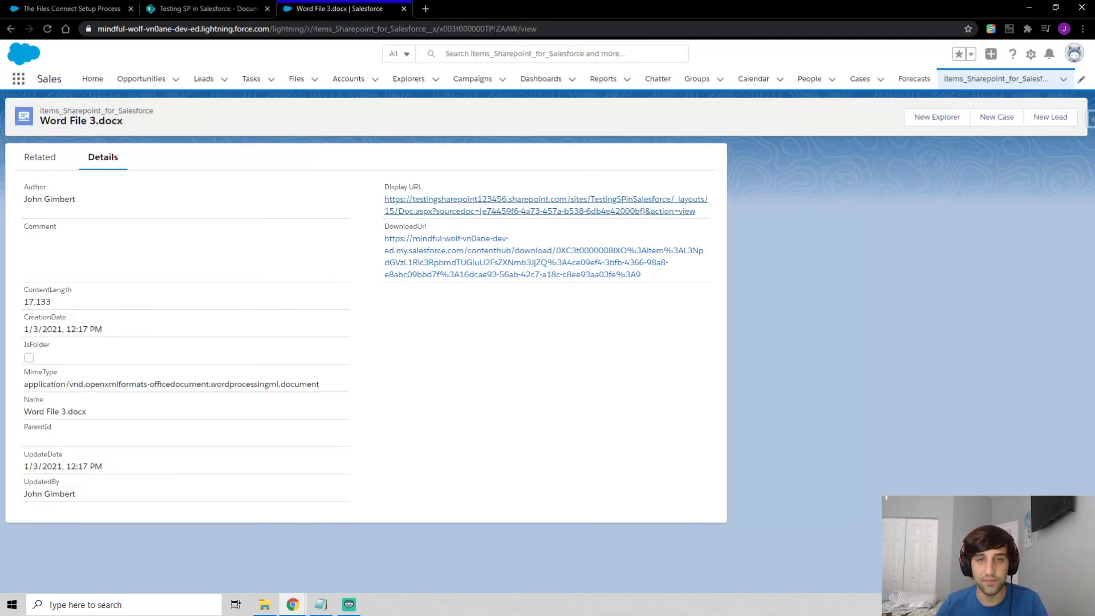